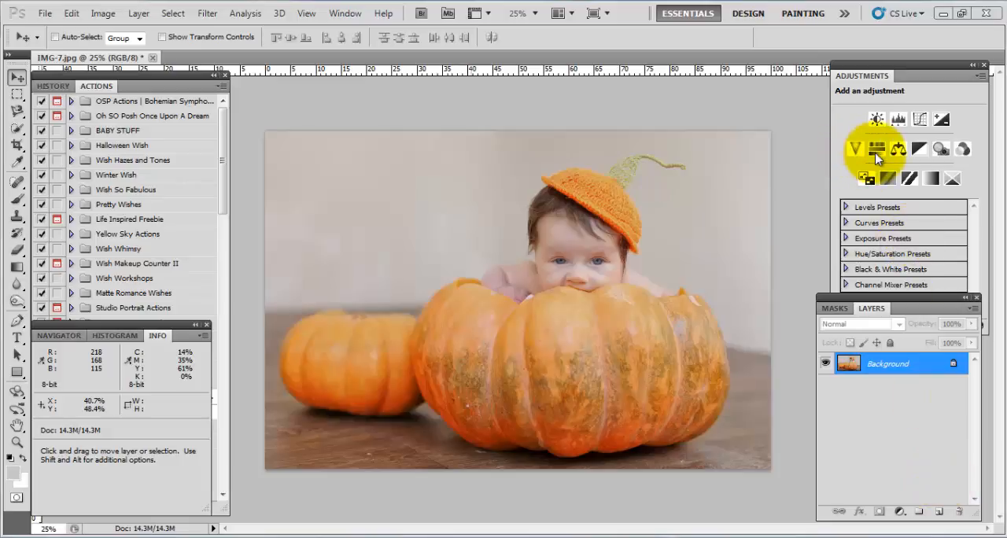
# Add a Vibrance adjustment layer with Vibrance set to 30 and toggle its visibility to compare the effect.
pyautogui.click(812, 140)
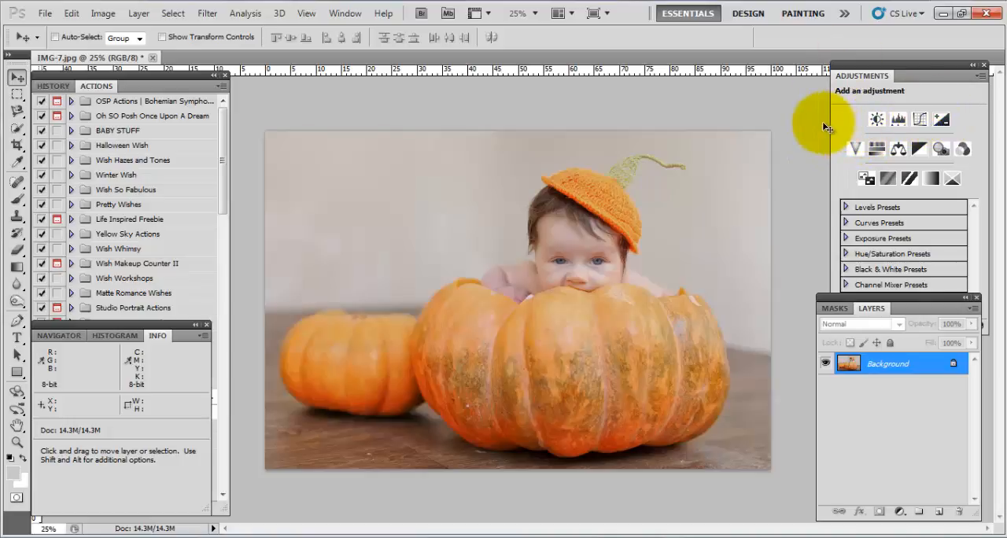
pyautogui.click(857, 151)
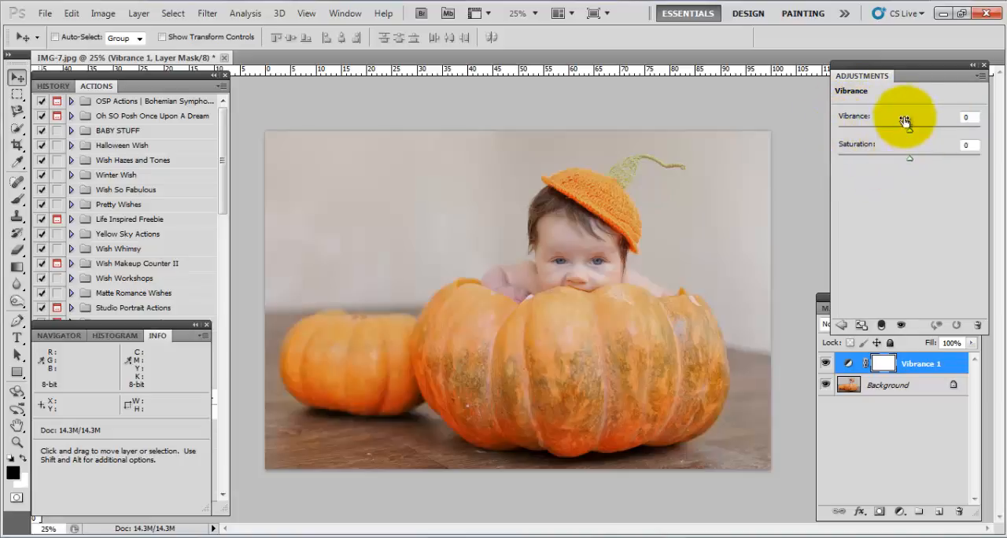
pyautogui.moveTo(911, 129)
pyautogui.mouseDown()
pyautogui.moveTo(922, 129)
pyautogui.moveTo(890, 134)
pyautogui.moveTo(919, 133)
pyautogui.moveTo(909, 130)
pyautogui.mouseUp()
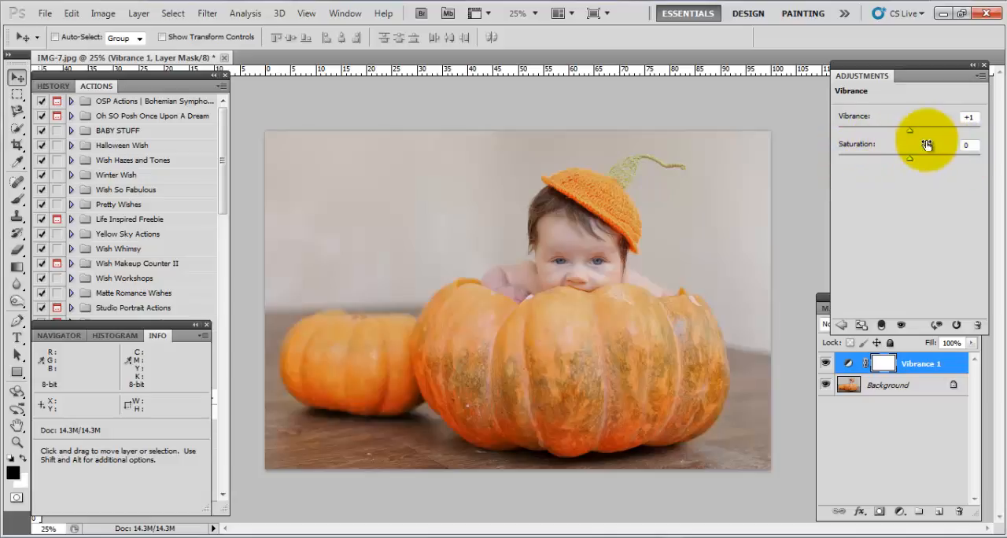
pyautogui.moveTo(979, 118); pyautogui.dragTo(966, 118)
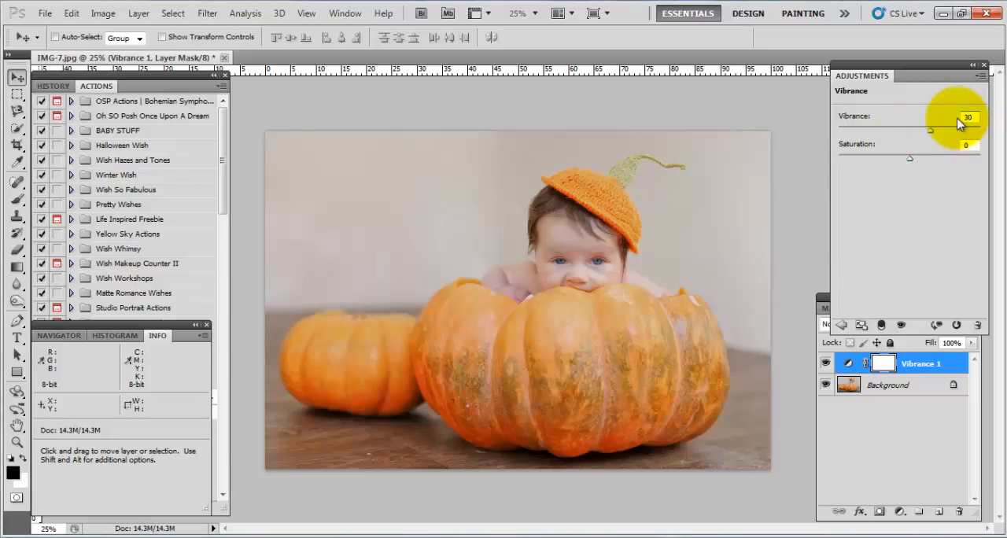
pyautogui.click(823, 363)
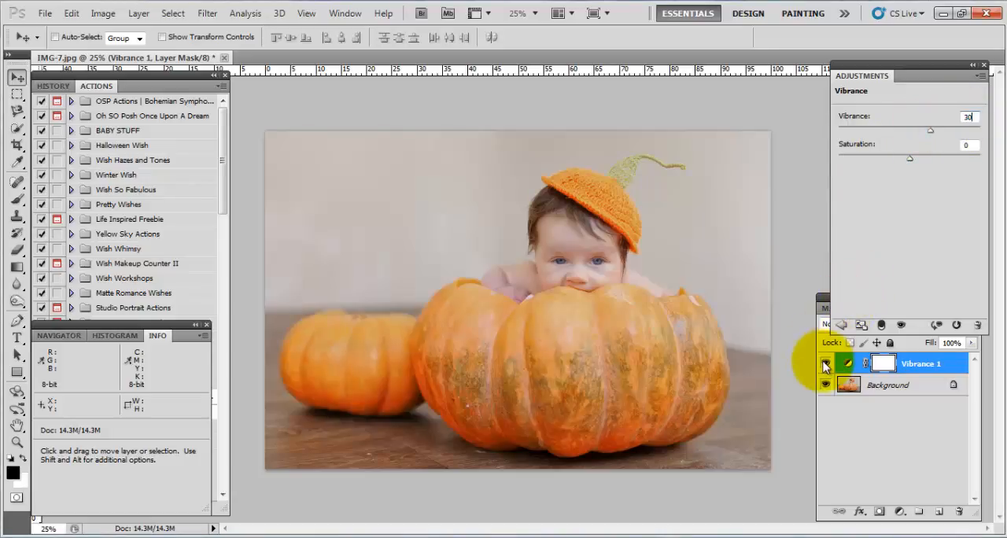
pyautogui.click(825, 363)
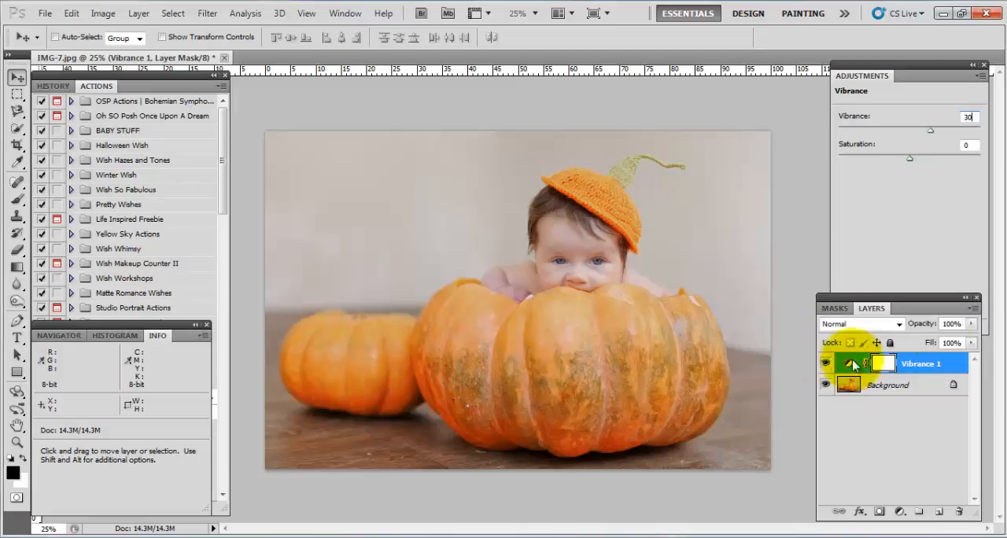
# Try Vibrance 0 with Saturation 30, comparing the effect, and delete the Vibrance adjustment layer.
pyautogui.click(969, 117)
pyautogui.write('0')
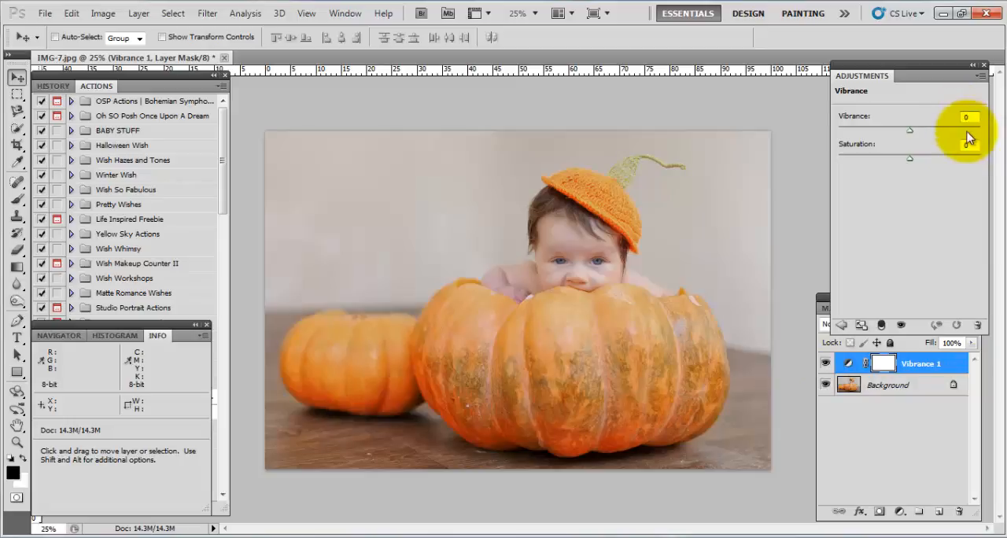
pyautogui.click(964, 146)
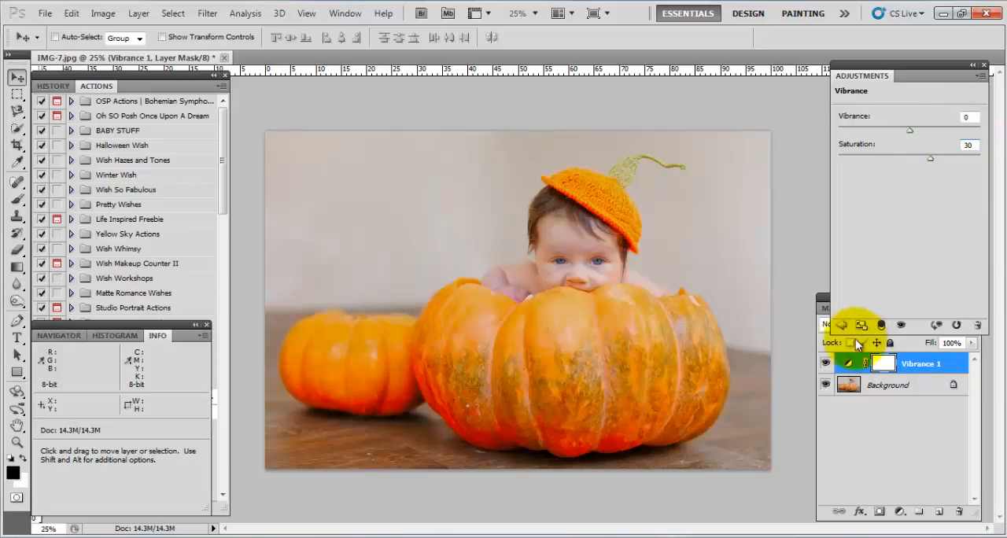
pyautogui.click(824, 364)
pyautogui.click(825, 364)
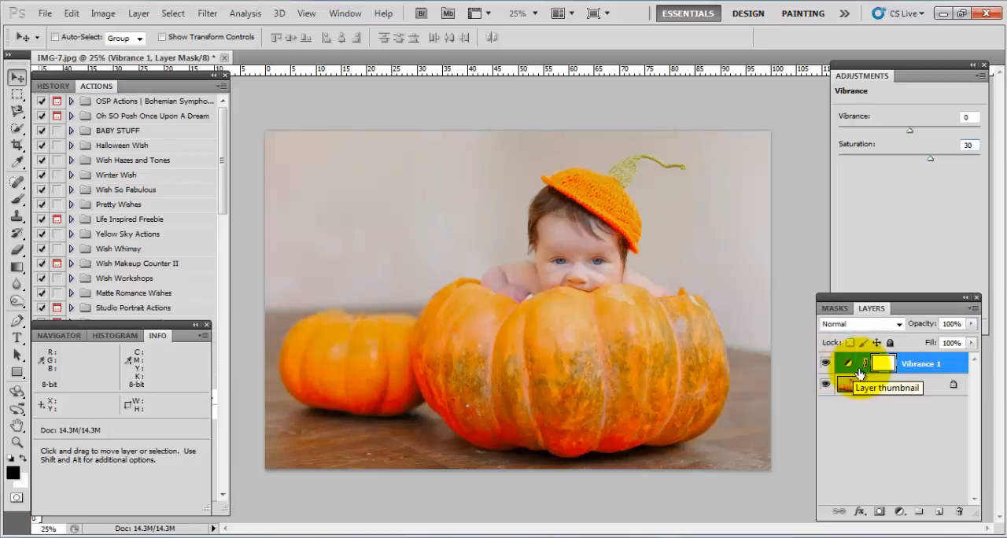
pyautogui.moveTo(860, 372); pyautogui.dragTo(961, 512)
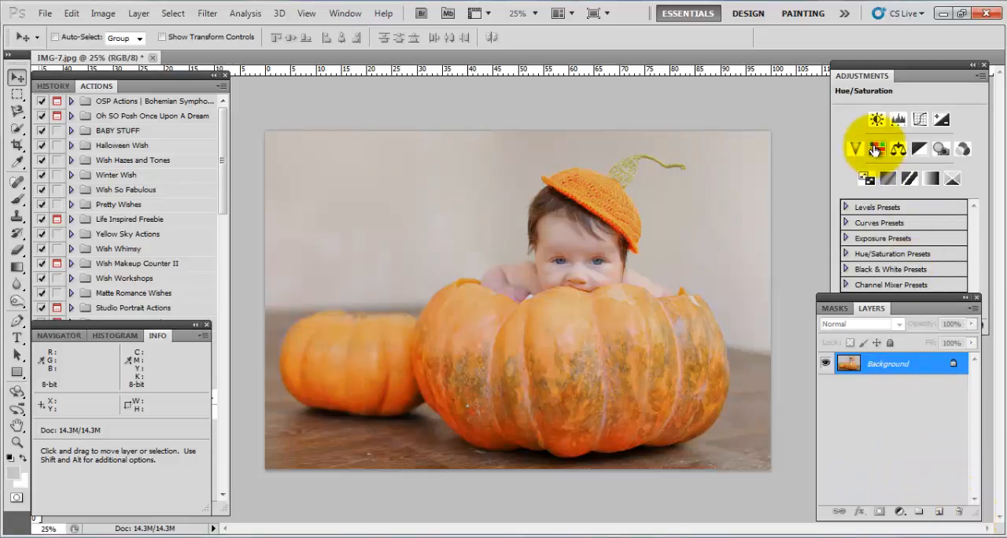
# Add a Hue/Saturation adjustment layer, try a master Hue shift of about +12 and reset the Hue to 0.
pyautogui.click(875, 149)
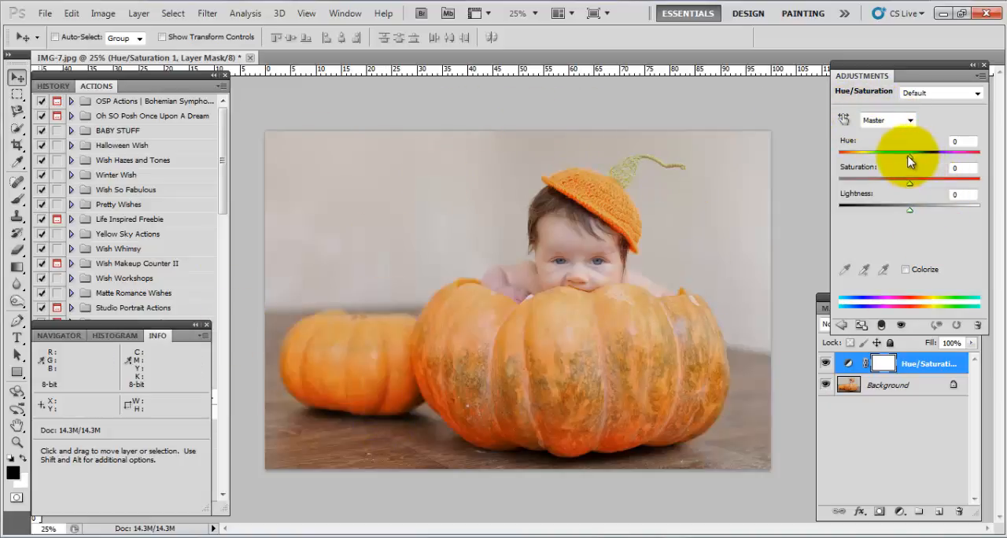
pyautogui.moveTo(915, 154)
pyautogui.mouseDown()
pyautogui.moveTo(949, 148)
pyautogui.moveTo(967, 162)
pyautogui.moveTo(859, 156)
pyautogui.moveTo(920, 156)
pyautogui.mouseUp()
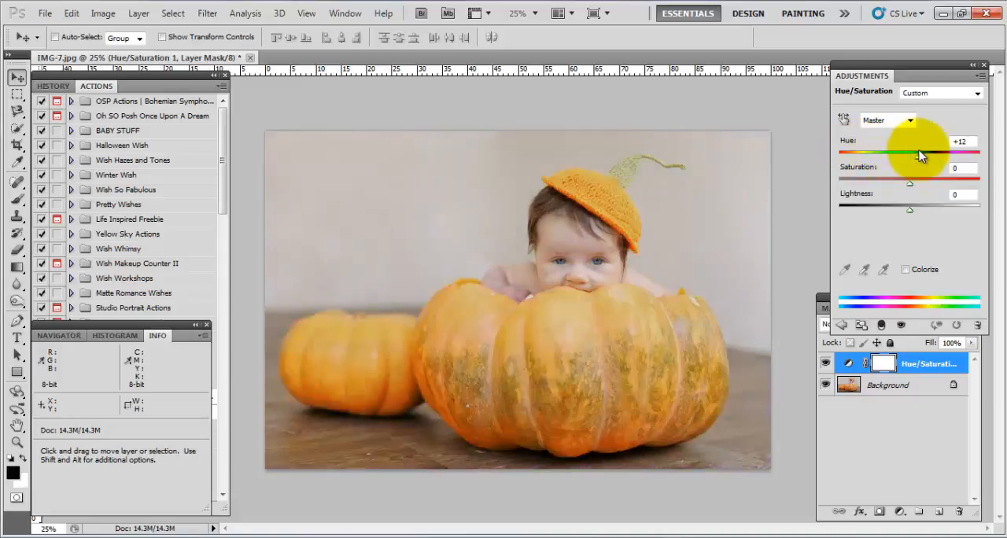
pyautogui.doubleClick(966, 140)
pyautogui.write('0')
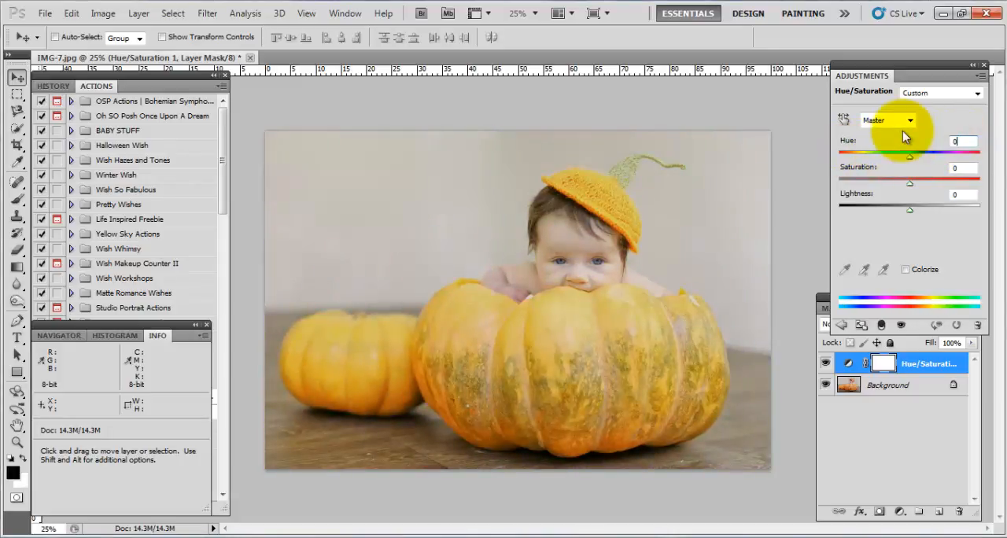
pyautogui.press('Return')
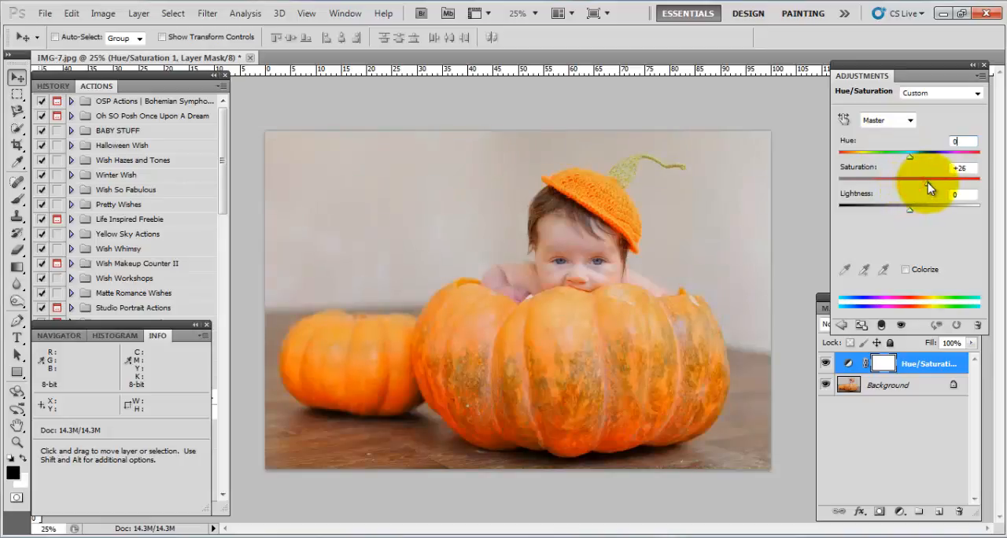
# Try master Saturation at +26 and -100 and a Lightness shift, resetting both values to 0.
pyautogui.doubleClick(964, 168)
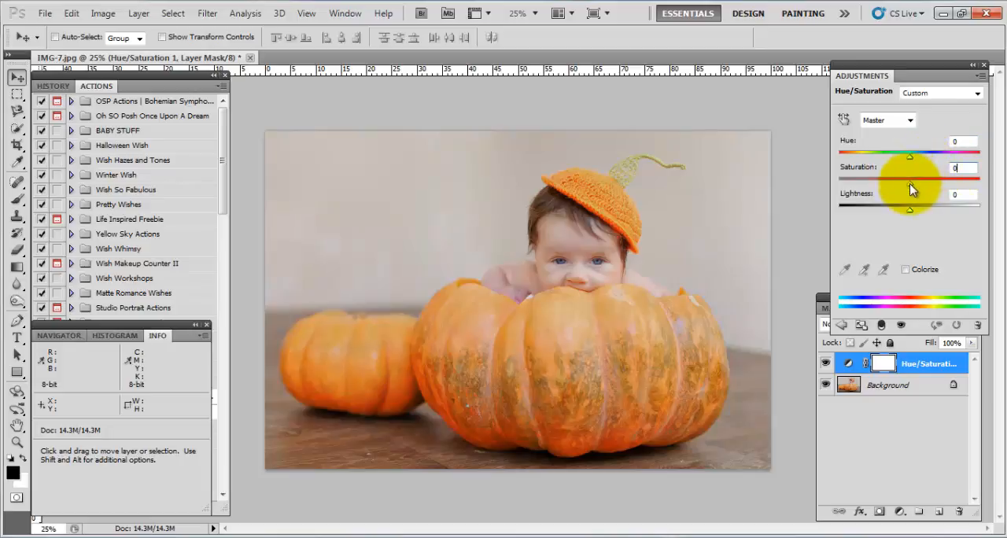
pyautogui.moveTo(909, 183); pyautogui.dragTo(804, 191)
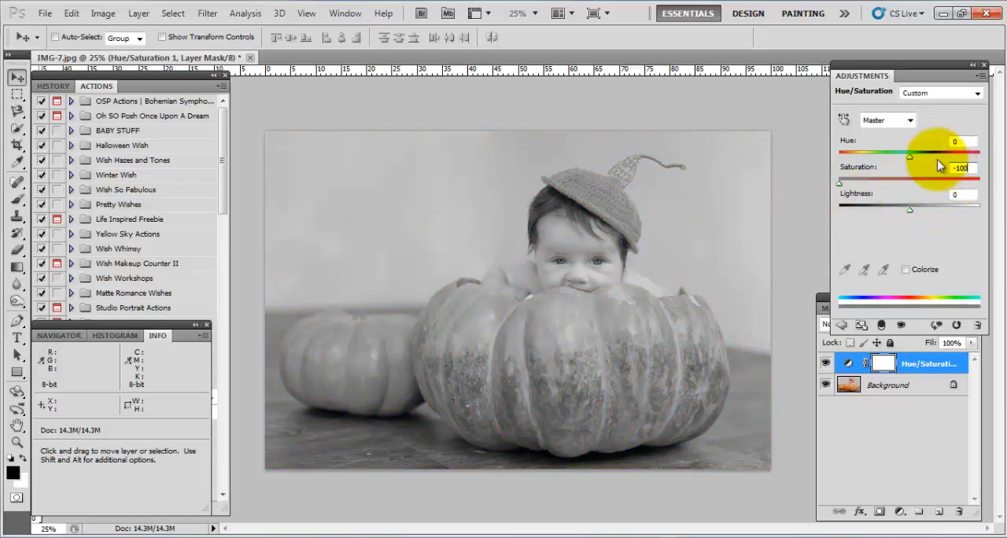
pyautogui.click(967, 167)
pyautogui.write('0')
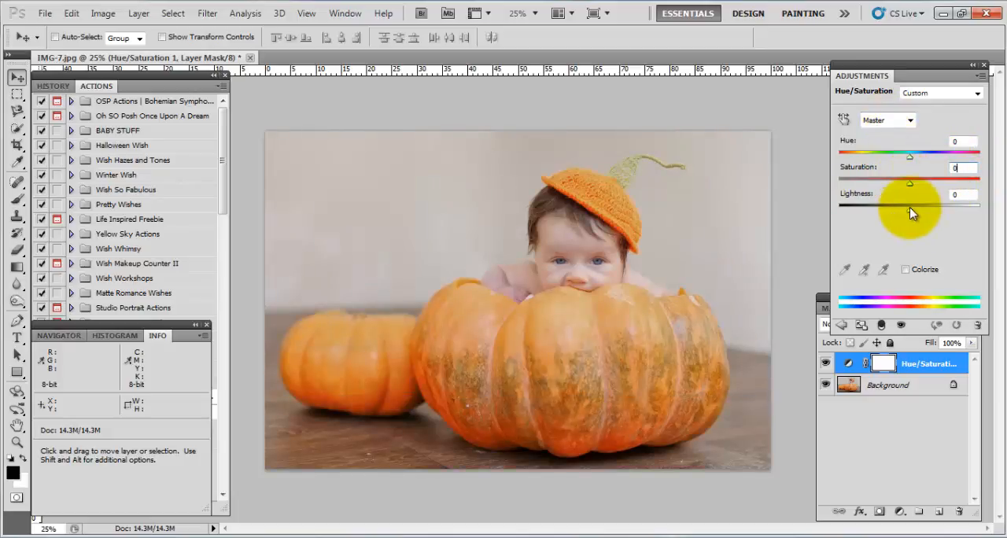
pyautogui.moveTo(909, 208)
pyautogui.mouseDown()
pyautogui.moveTo(982, 217)
pyautogui.moveTo(793, 198)
pyautogui.moveTo(910, 215)
pyautogui.mouseUp()
pyautogui.moveTo(965, 196); pyautogui.dragTo(944, 198)
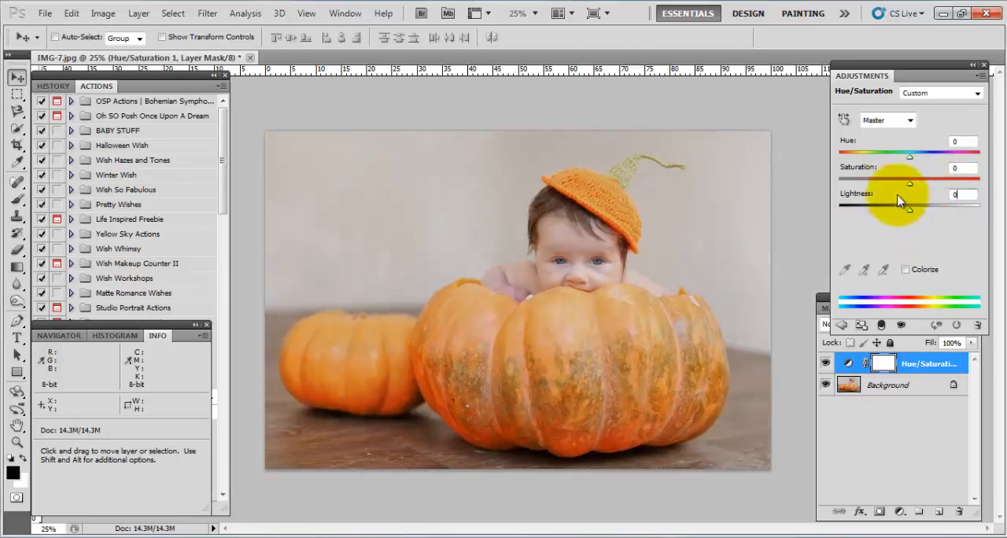
# Set the Saturation of the Yellows to +47 and toggle the Hue/Saturation layer's visibility to compare.
pyautogui.click(888, 123)
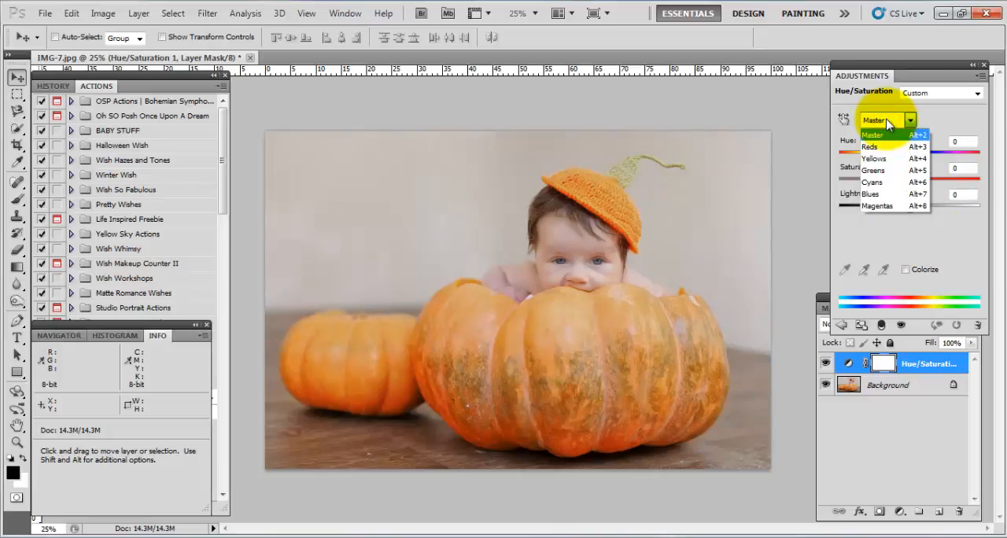
pyautogui.click(888, 159)
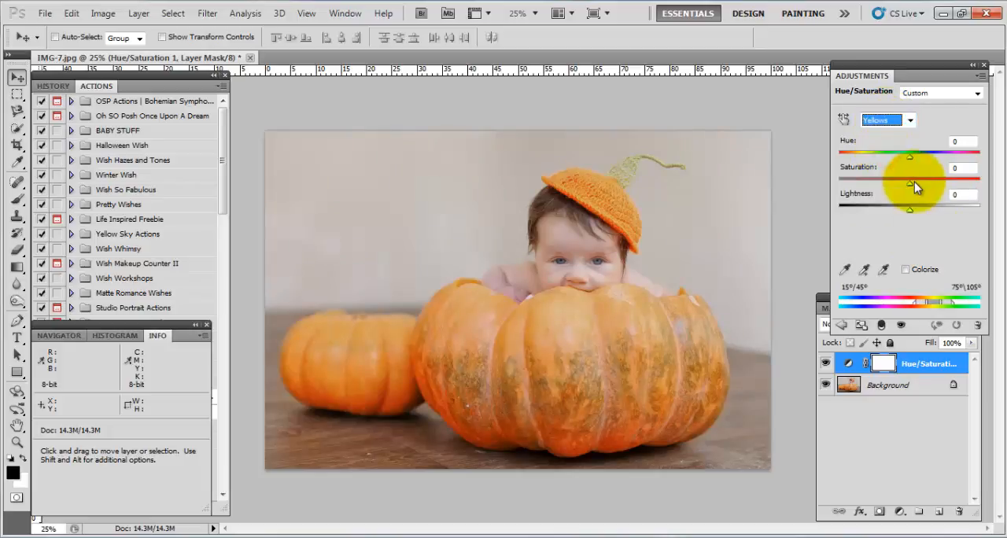
pyautogui.moveTo(909, 183); pyautogui.dragTo(945, 183)
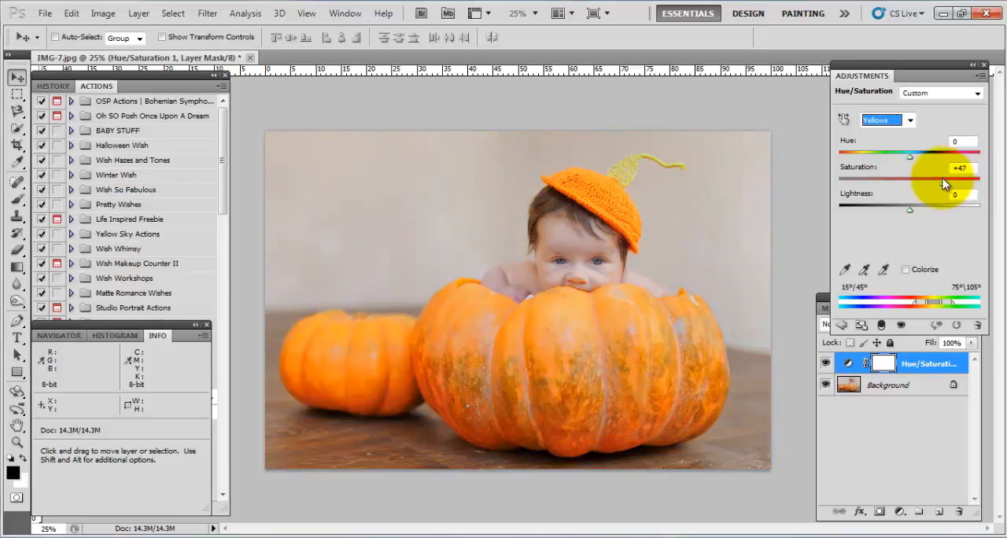
pyautogui.click(828, 366)
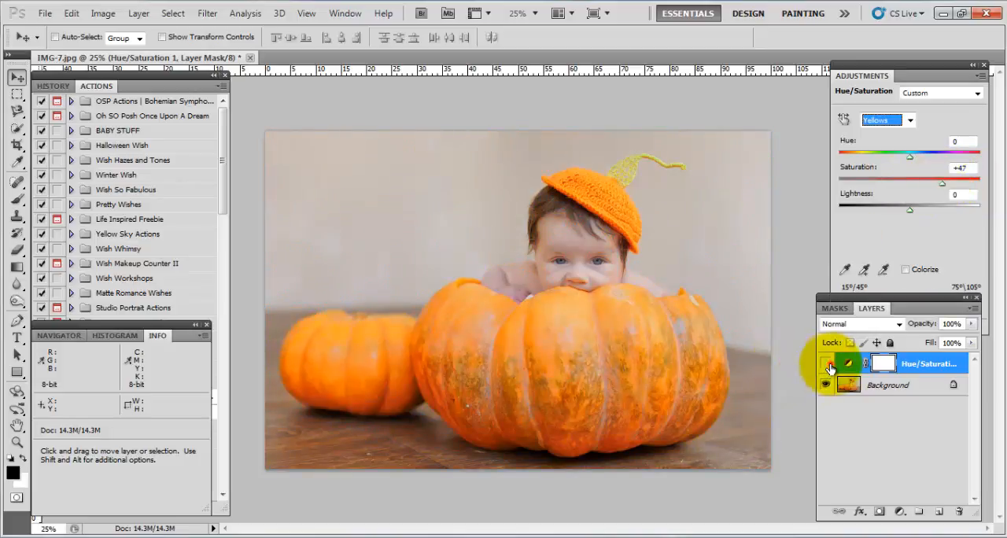
pyautogui.click(828, 366)
pyautogui.click(828, 366)
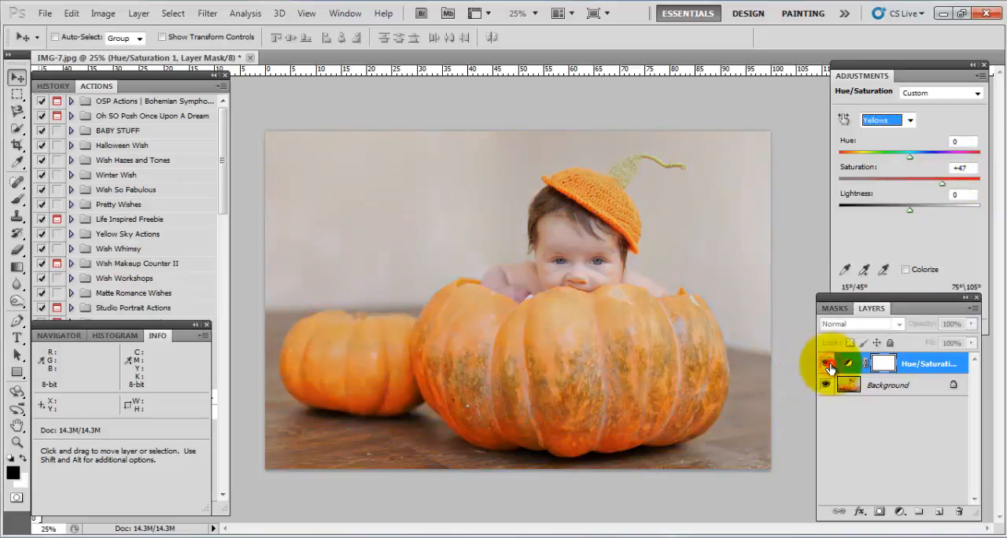
pyautogui.click(829, 367)
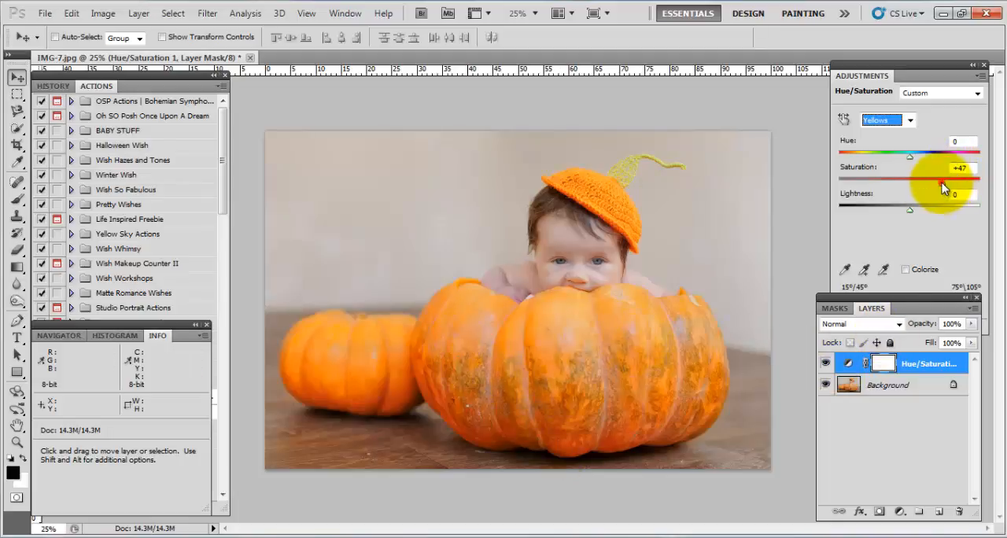
# Set the Hue of the Yellows to -16 and their Saturation to +42.
pyautogui.moveTo(942, 185); pyautogui.dragTo(913, 186)
pyautogui.click(881, 125)
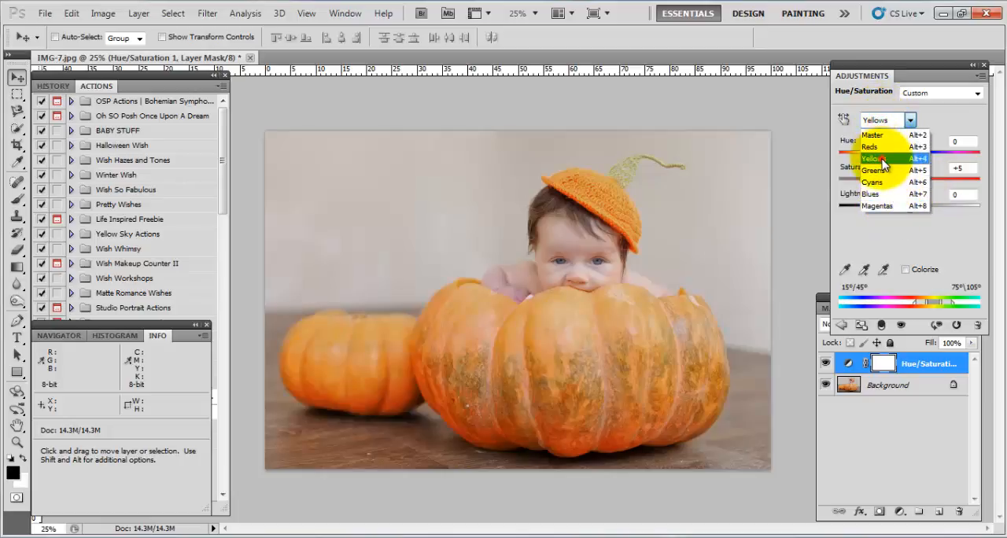
pyautogui.click(882, 160)
pyautogui.moveTo(911, 156); pyautogui.dragTo(902, 167)
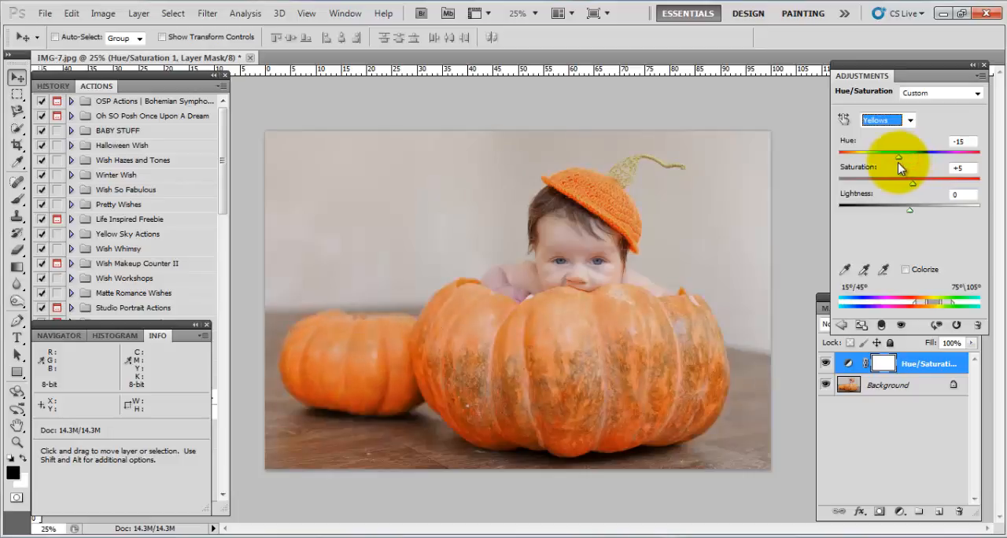
pyautogui.moveTo(913, 185); pyautogui.dragTo(939, 194)
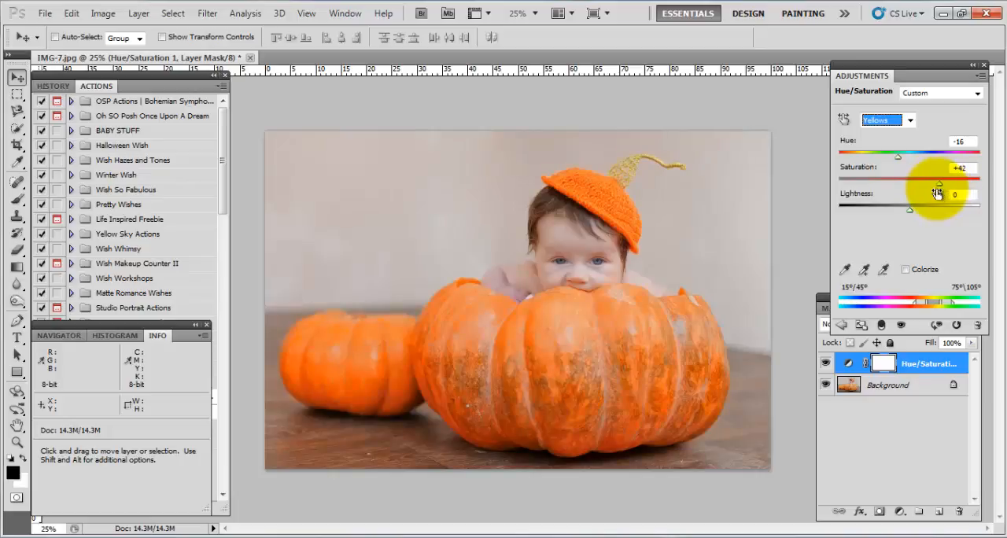
# Compare the photo with the Hue/Saturation layer hidden and shown, and delete that layer.
pyautogui.click(826, 363)
pyautogui.click(826, 363)
pyautogui.click(826, 364)
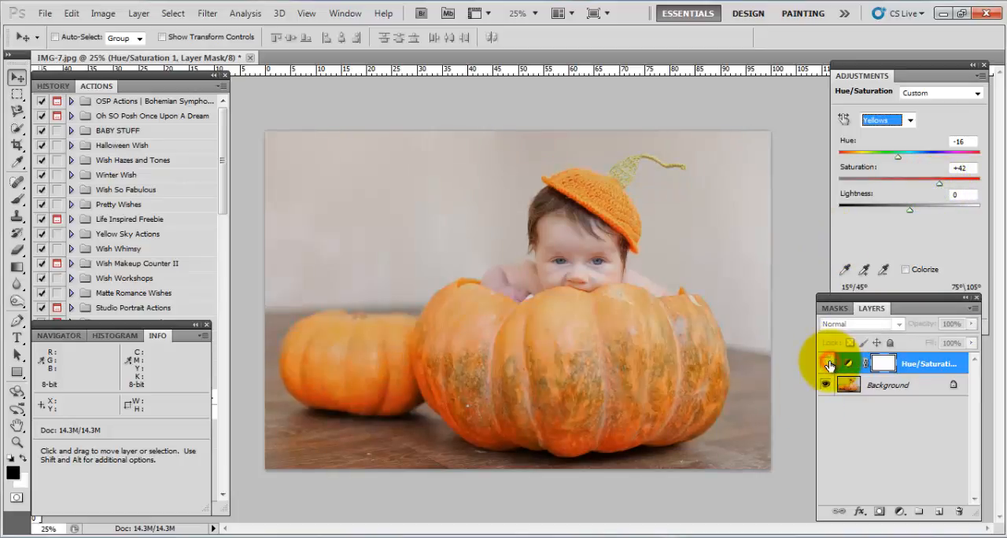
pyautogui.click(826, 364)
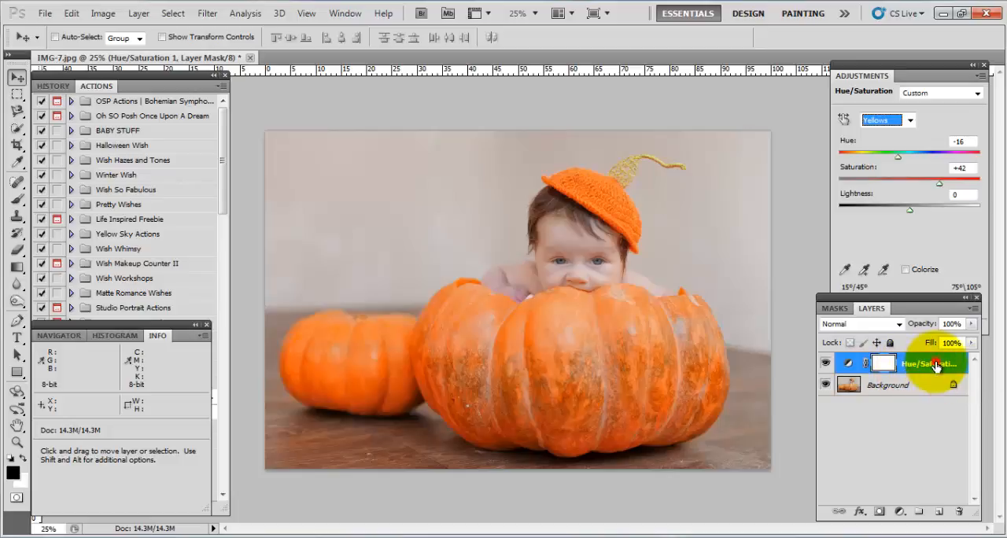
pyautogui.moveTo(935, 368); pyautogui.dragTo(960, 511)
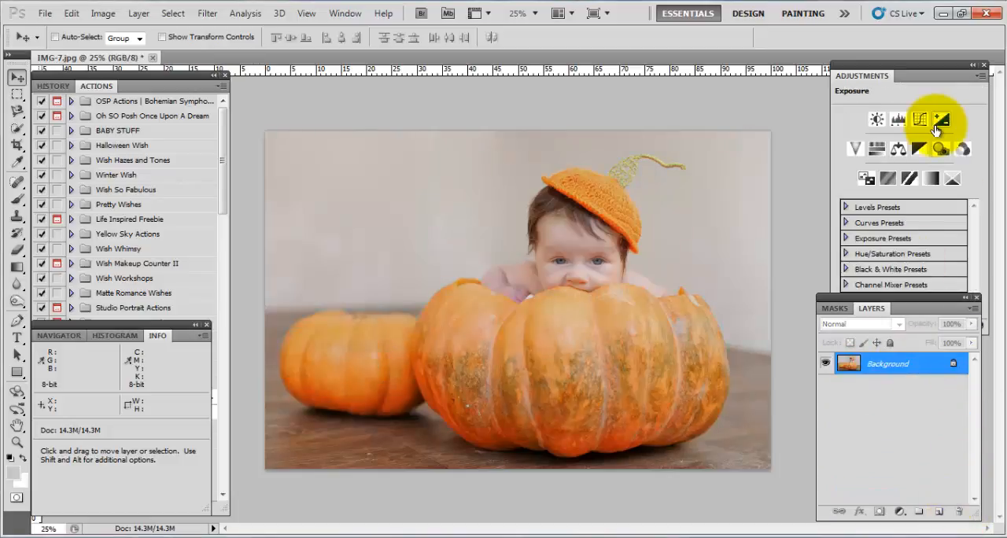
# Try a Color Balance adjustment layer with Midtones at Cyan-Red +23, Magenta-Green -17 and Yellow-Blue +12, and delete it.
pyautogui.click(897, 151)
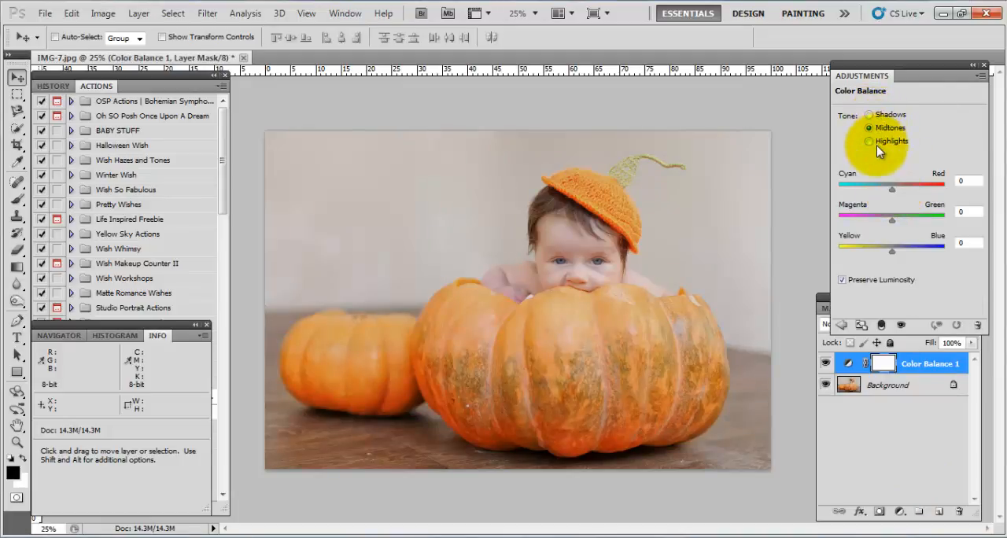
pyautogui.click(900, 186)
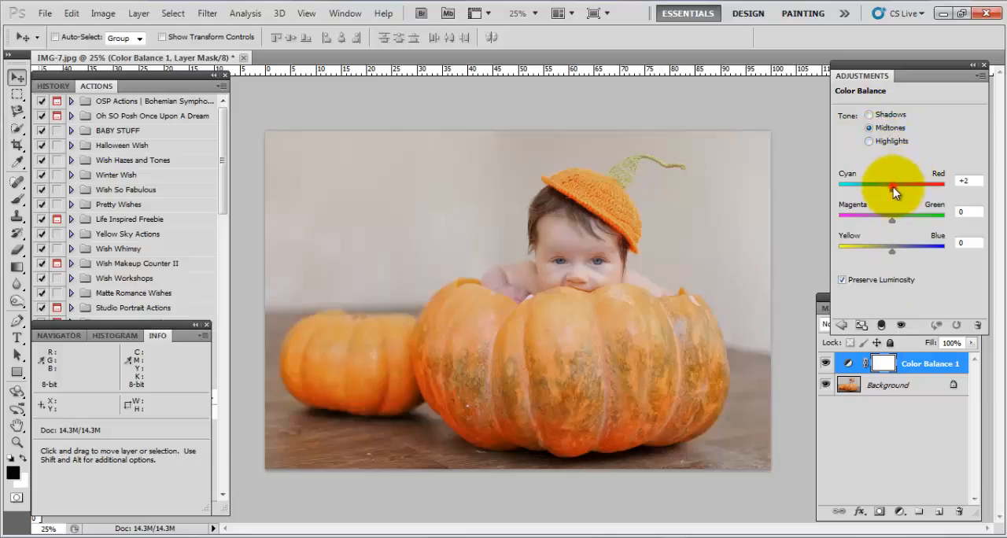
pyautogui.moveTo(901, 186); pyautogui.dragTo(904, 187)
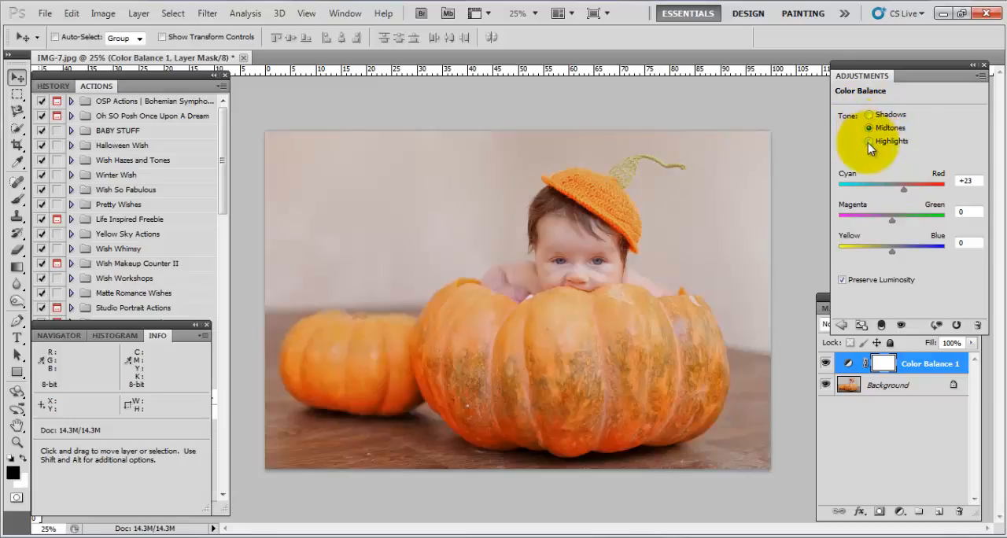
pyautogui.moveTo(892, 219); pyautogui.dragTo(898, 250)
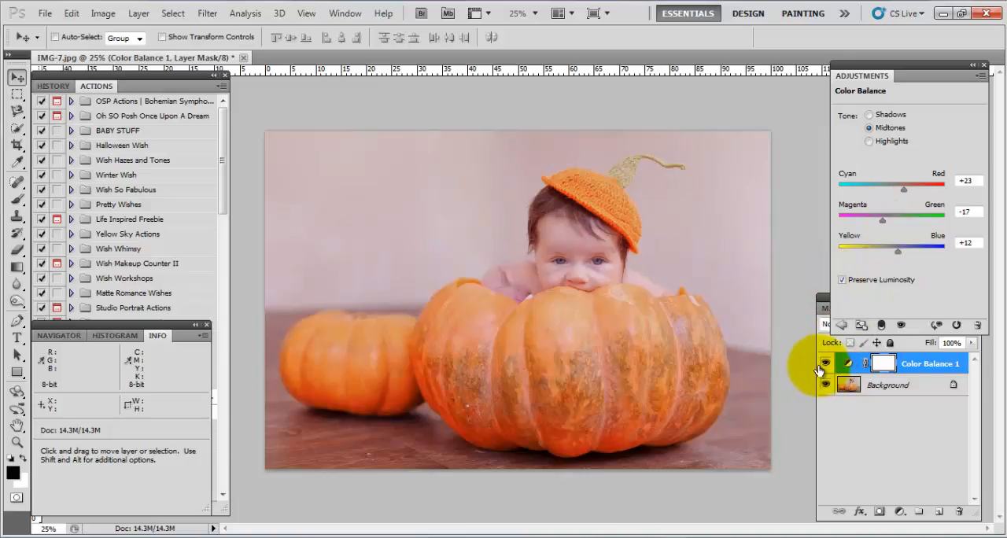
pyautogui.moveTo(952, 453); pyautogui.dragTo(958, 512)
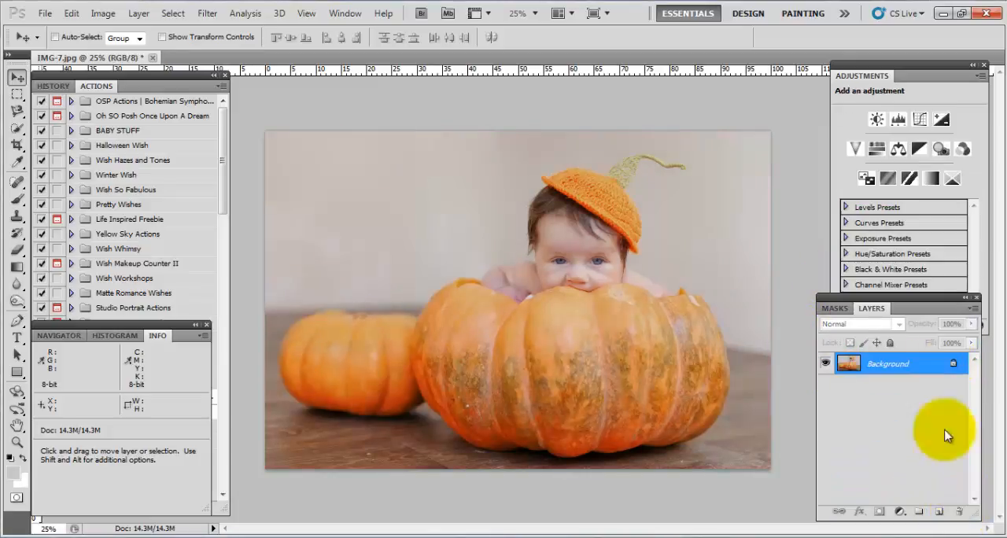
# Add a Black & White adjustment layer with Reds -1, Yellows 49, Greens 148, Cyans 17, Blues 67 and Magentas 20.
pyautogui.click(920, 151)
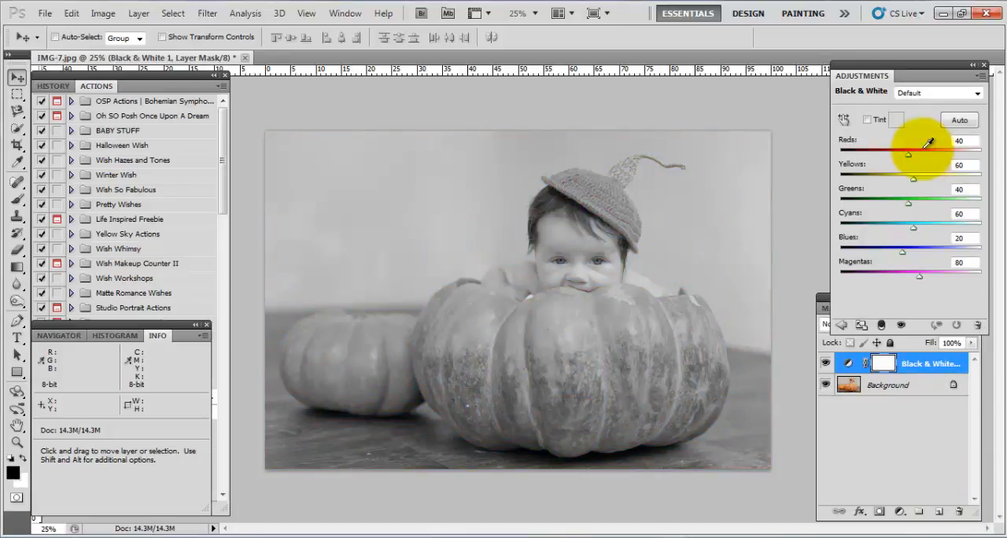
pyautogui.moveTo(909, 159); pyautogui.dragTo(902, 274)
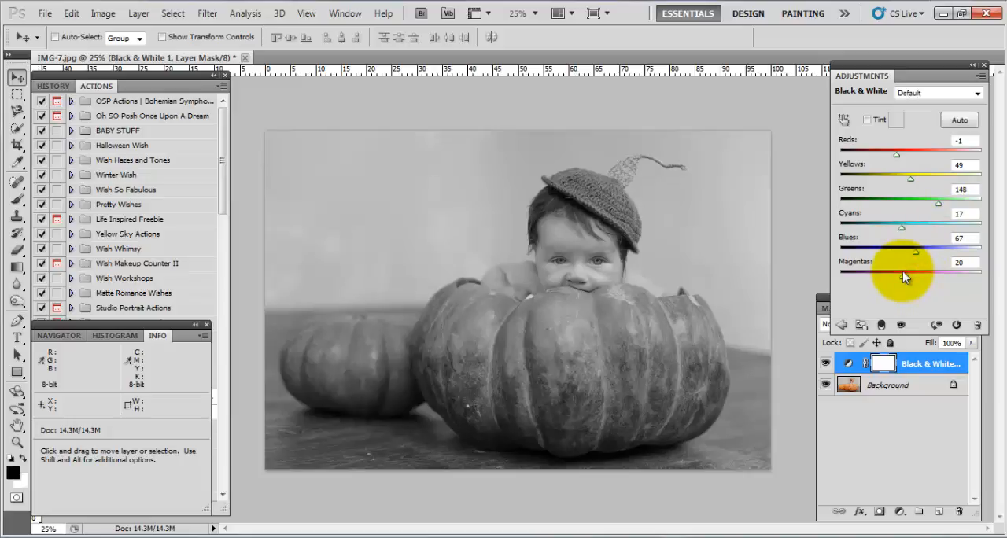
# Try the Infrared, Darker and Blue Filter presets on the Black & White layer, and delete that layer.
pyautogui.click(917, 93)
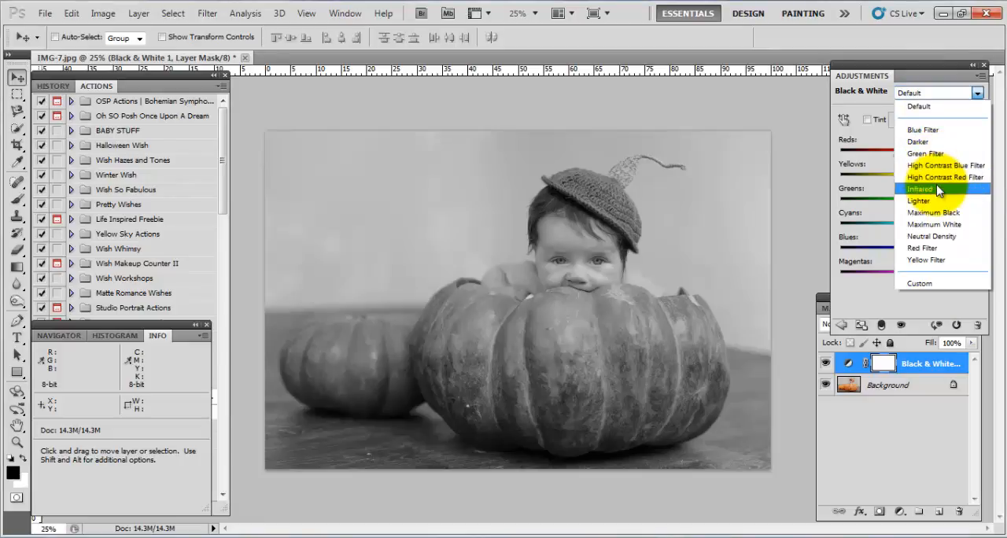
pyautogui.click(938, 189)
pyautogui.click(928, 93)
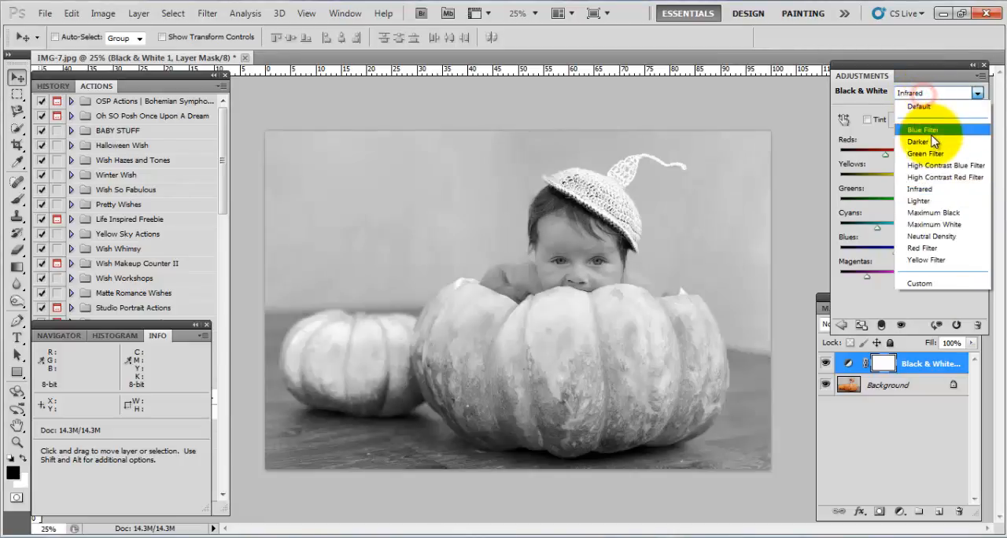
pyautogui.click(933, 141)
pyautogui.click(921, 93)
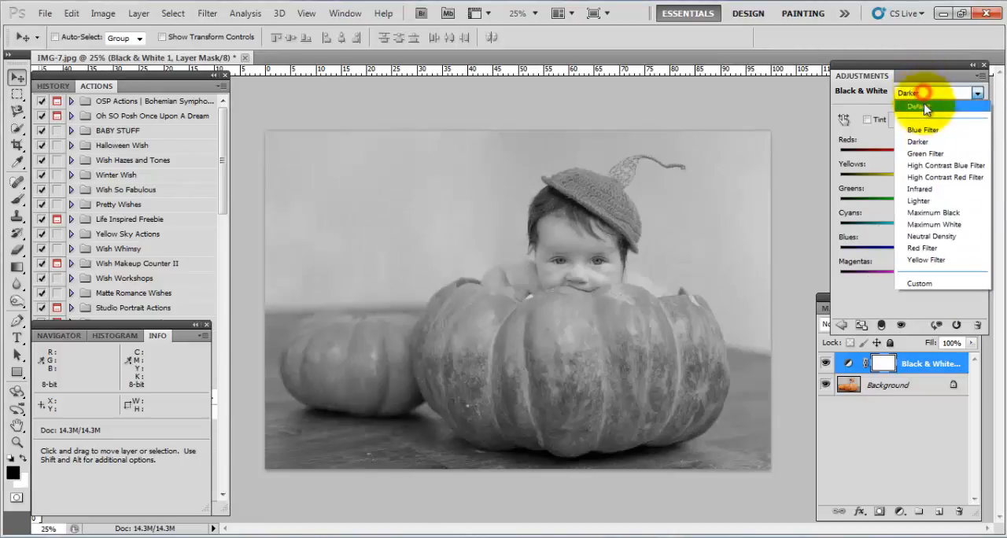
pyautogui.click(923, 130)
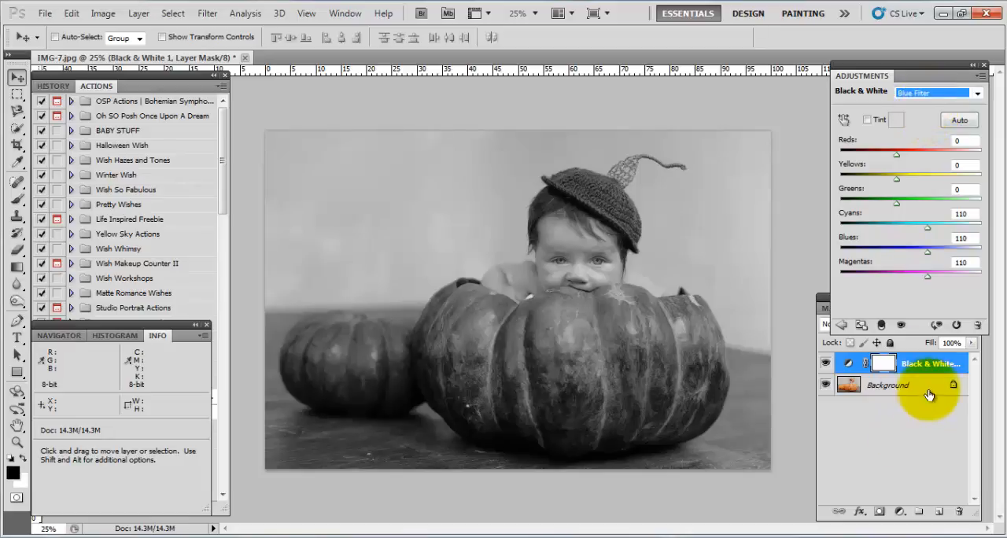
pyautogui.moveTo(930, 364); pyautogui.dragTo(956, 512)
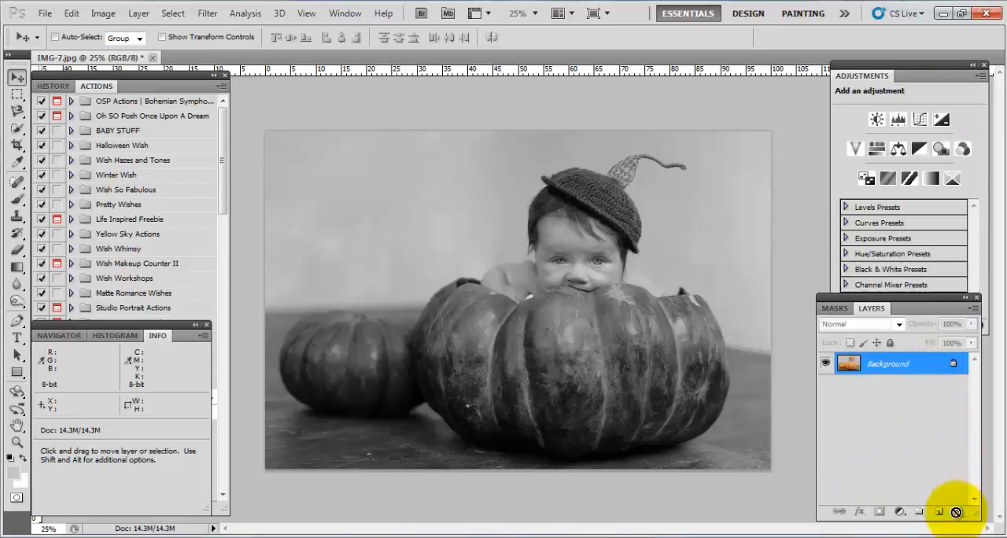
# Add a Photo Filter adjustment layer and toggle its visibility to compare the photo without and with it.
pyautogui.click(940, 151)
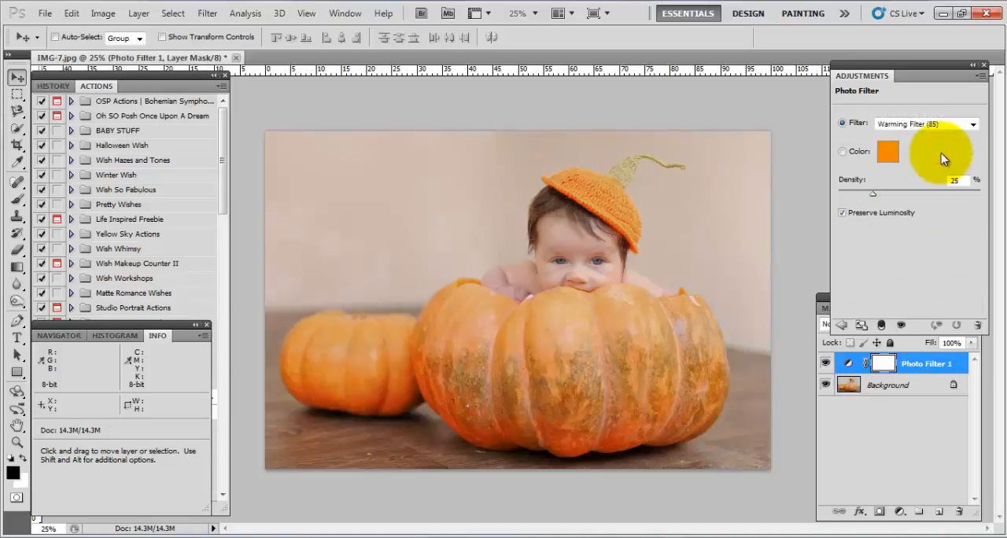
pyautogui.click(825, 364)
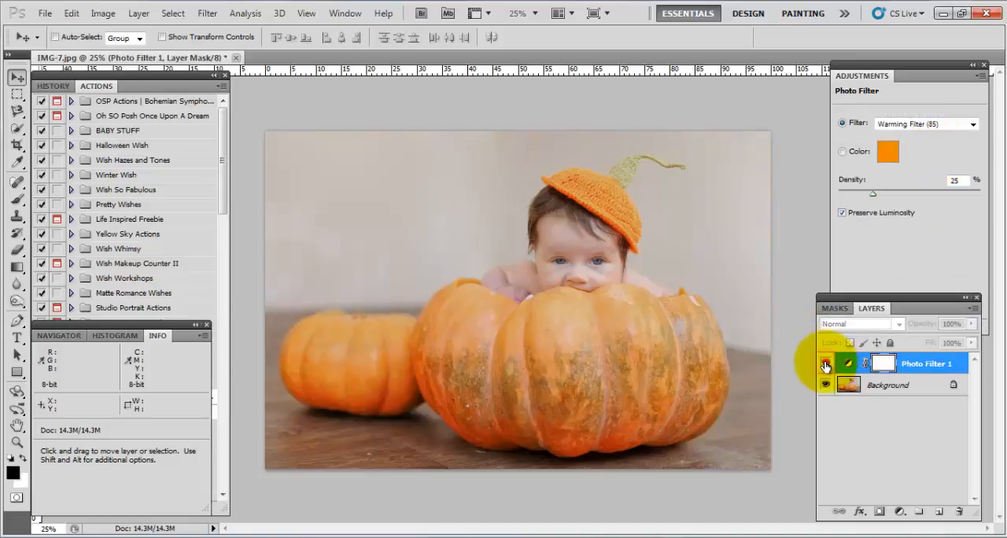
pyautogui.click(824, 364)
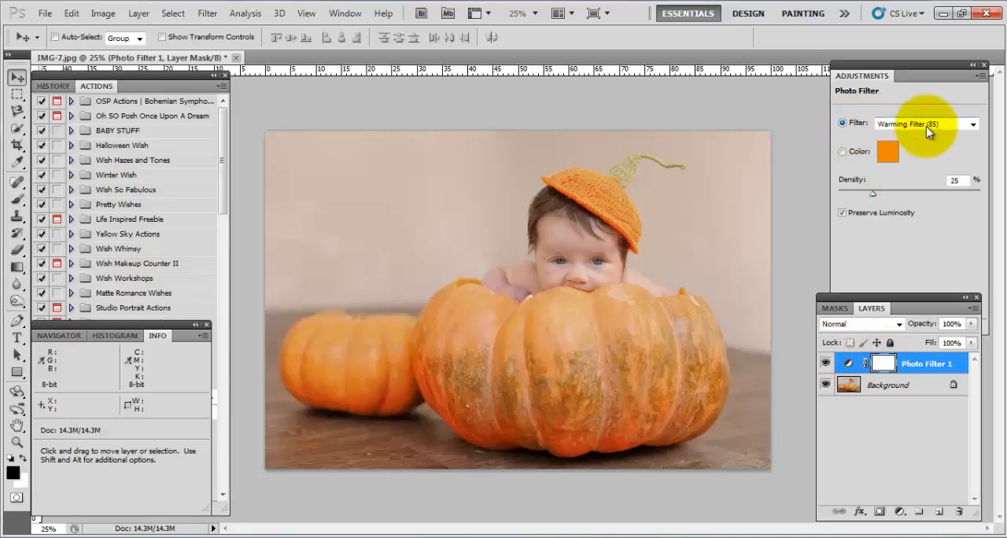
# Try the Cooling Filter (80), Orange and Sepia filters on the Photo Filter layer, and return to Warming Filter (85).
pyautogui.click(891, 125)
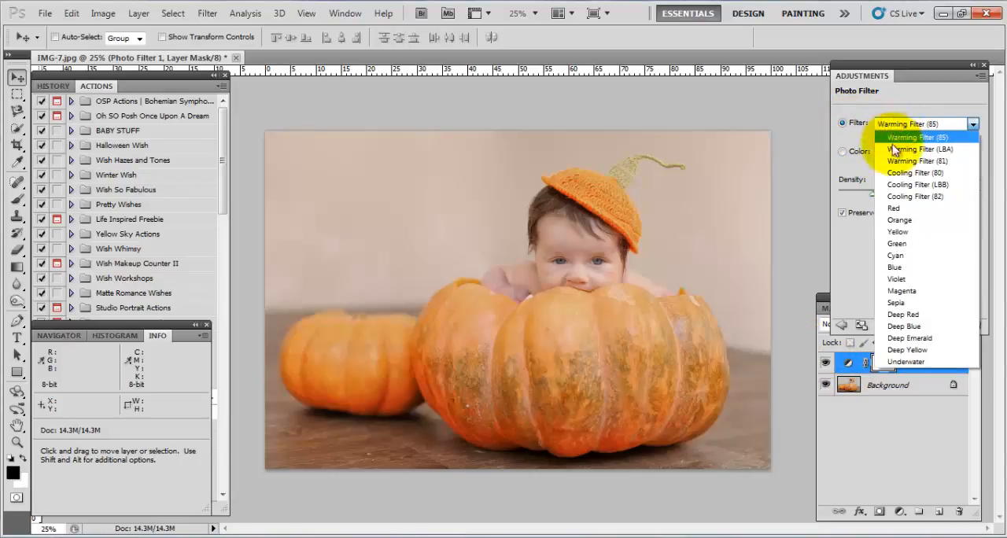
pyautogui.click(905, 172)
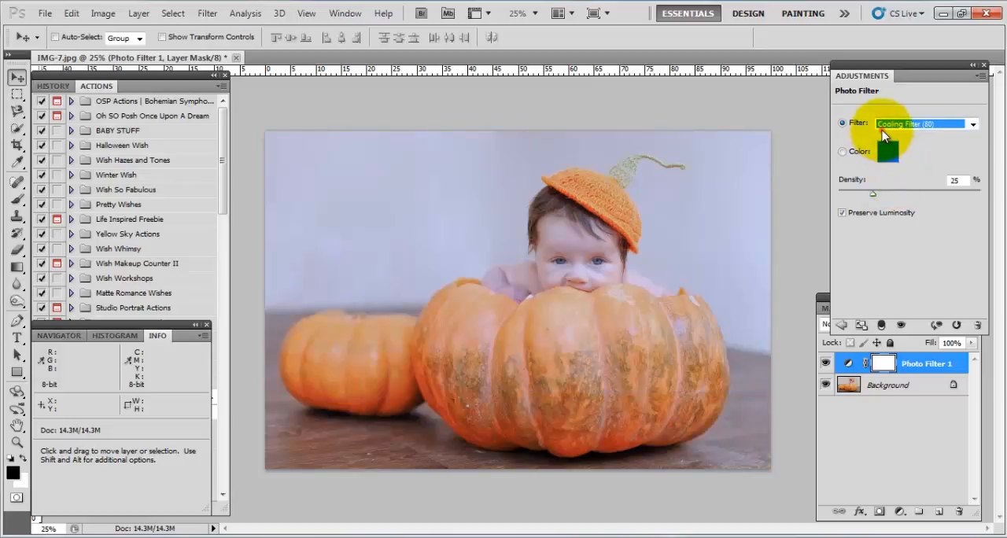
pyautogui.click(882, 129)
pyautogui.click(887, 227)
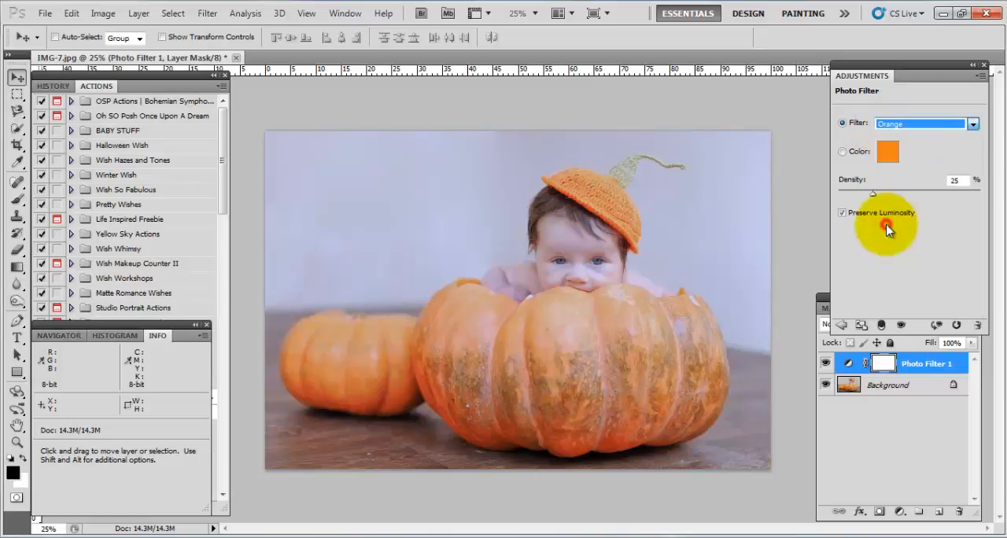
pyautogui.click(895, 124)
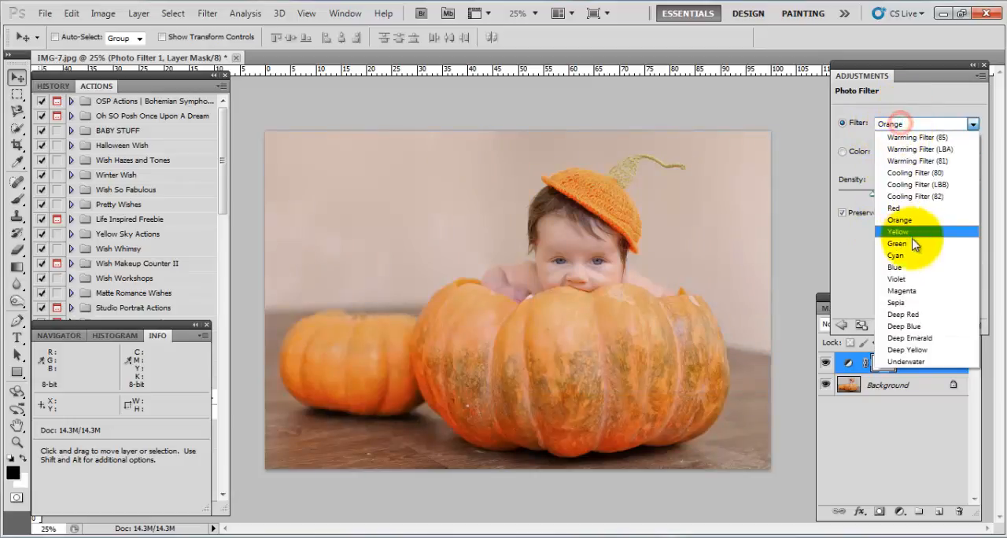
pyautogui.click(901, 303)
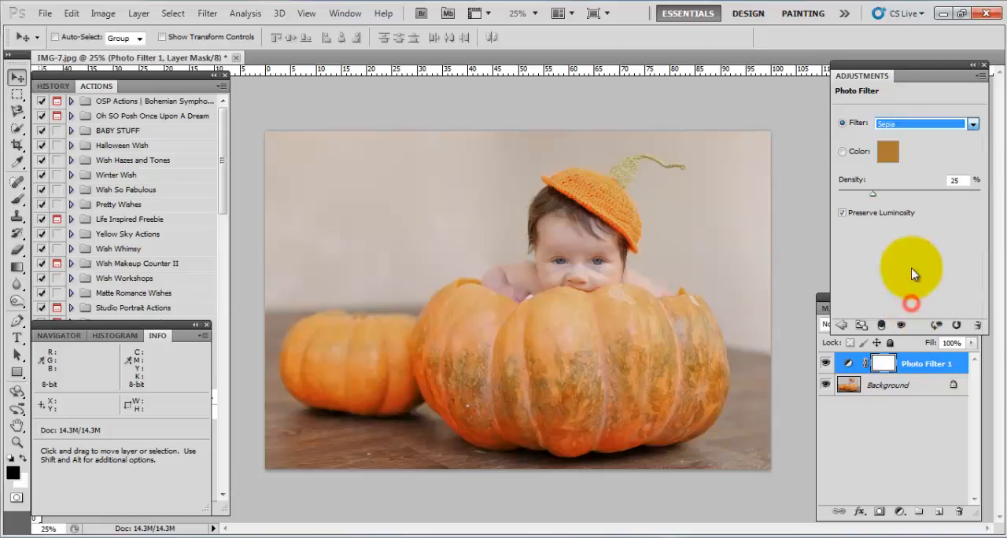
pyautogui.click(902, 127)
pyautogui.click(905, 137)
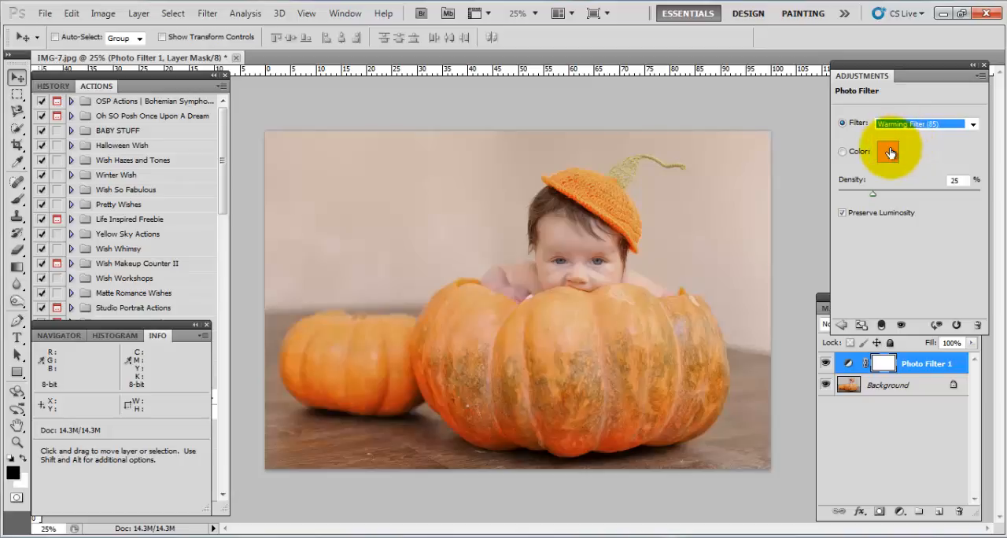
# Switch the Photo Filter to a custom color and set it to pink (#ee3d8c).
pyautogui.click(842, 152)
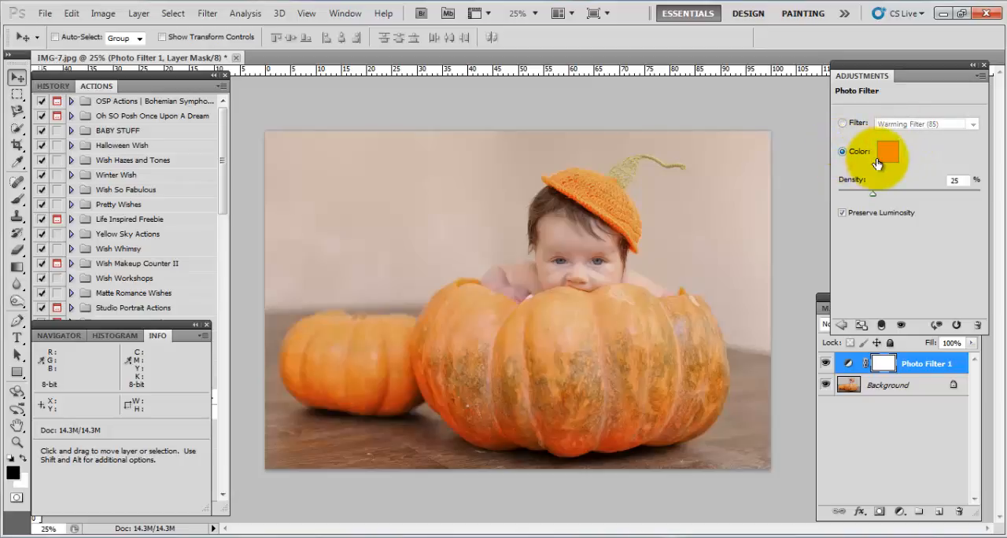
pyautogui.click(887, 154)
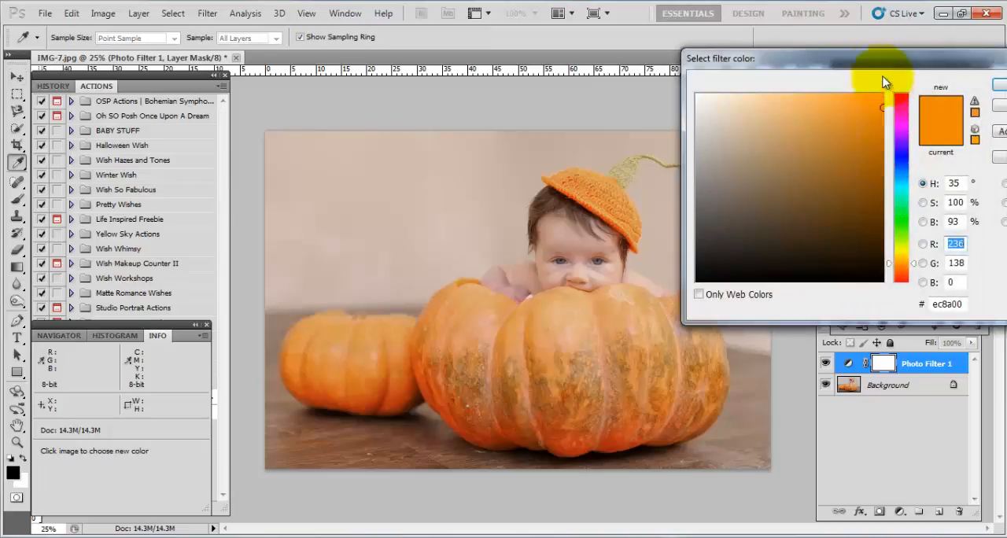
pyautogui.moveTo(882, 75); pyautogui.dragTo(814, 78)
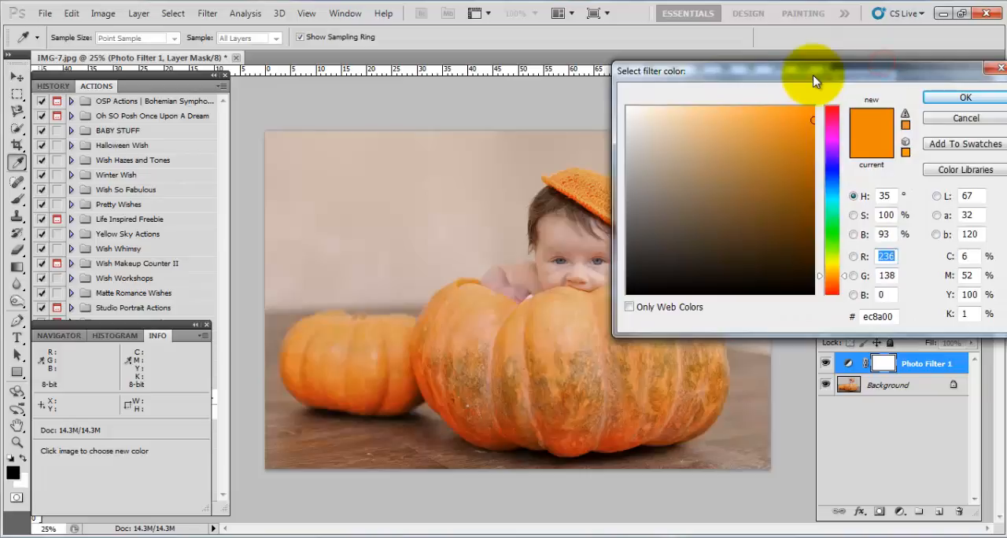
pyautogui.click(833, 122)
pyautogui.click(788, 128)
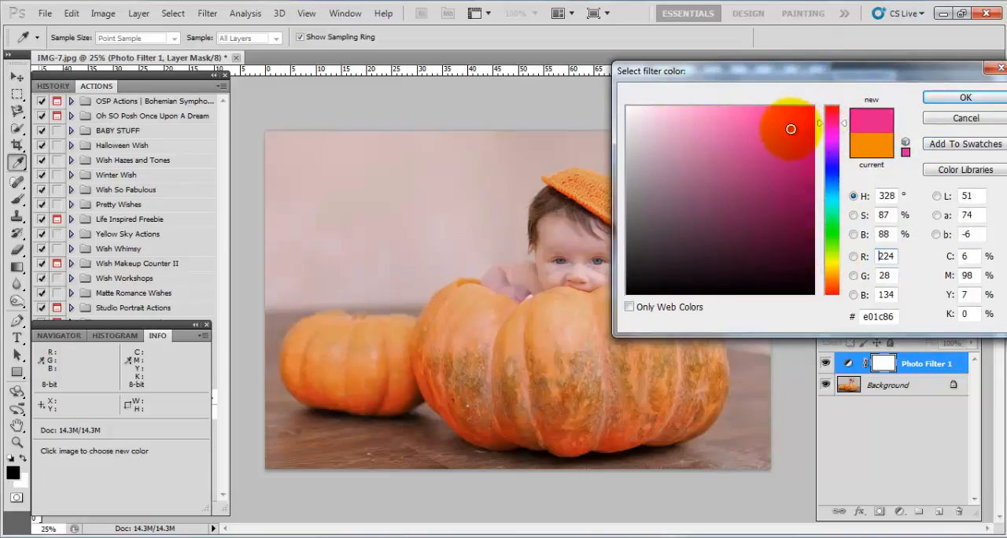
pyautogui.moveTo(821, 128); pyautogui.dragTo(821, 119)
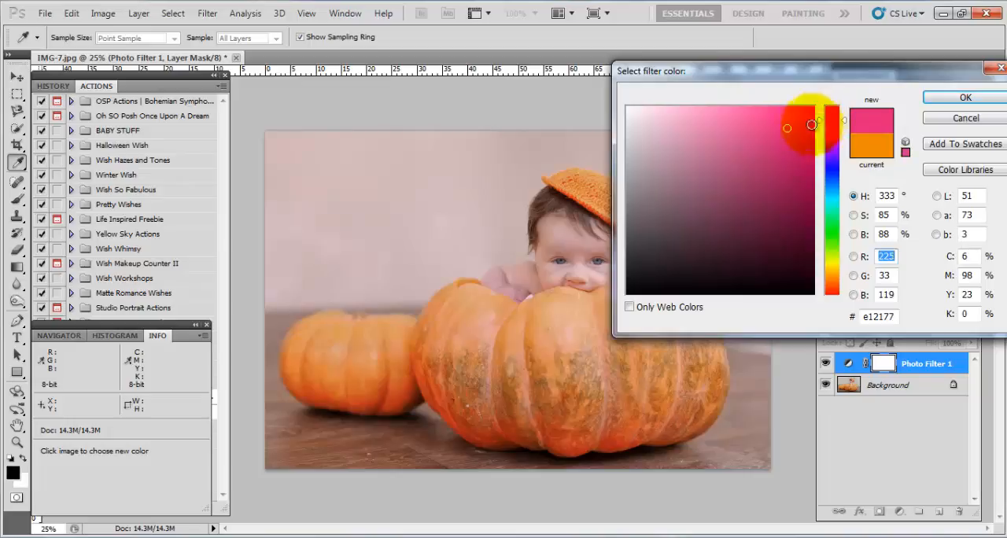
pyautogui.moveTo(756, 128)
pyautogui.mouseDown()
pyautogui.moveTo(748, 124)
pyautogui.moveTo(767, 119)
pyautogui.mouseUp()
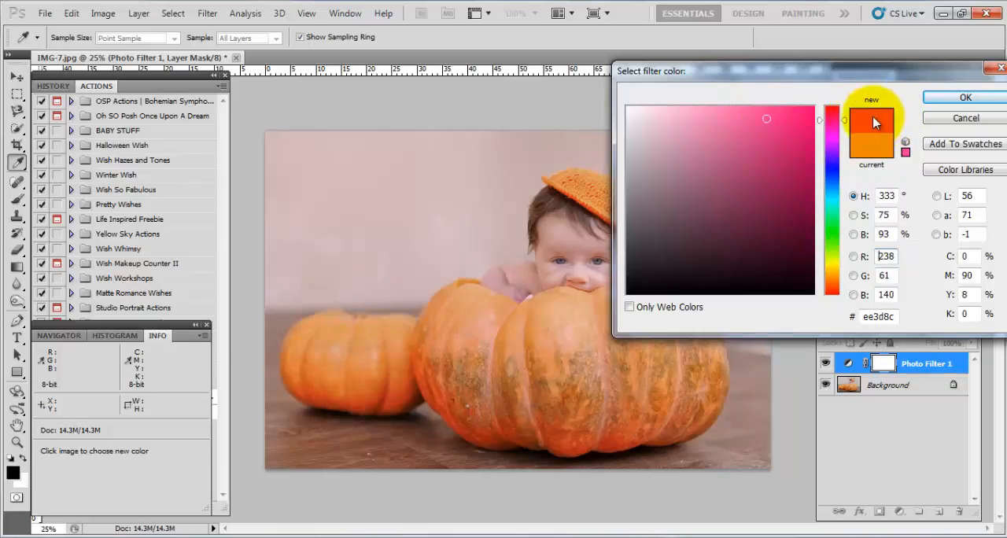
pyautogui.click(938, 98)
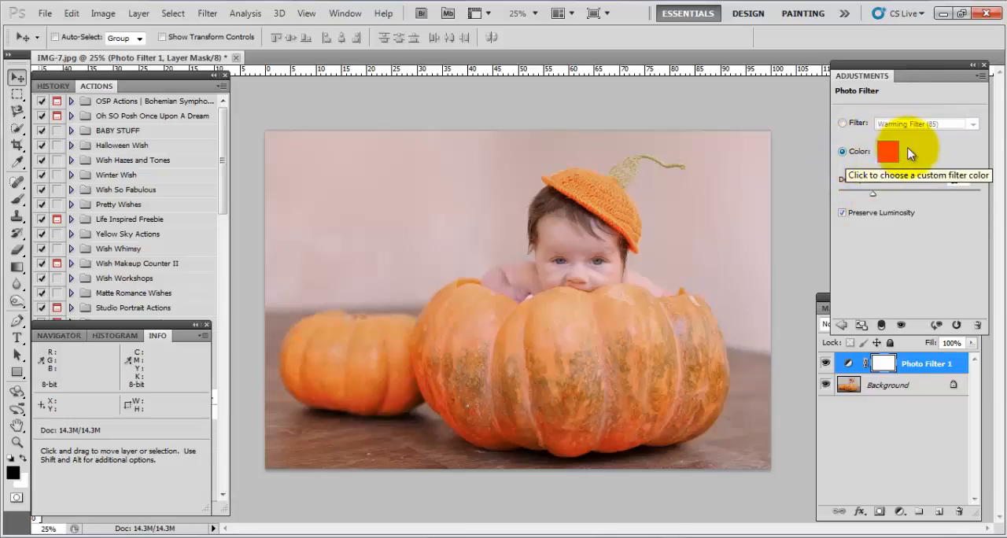
# Lower the Photo Filter's Density to 6% and delete that layer.
pyautogui.moveTo(873, 195); pyautogui.dragTo(846, 198)
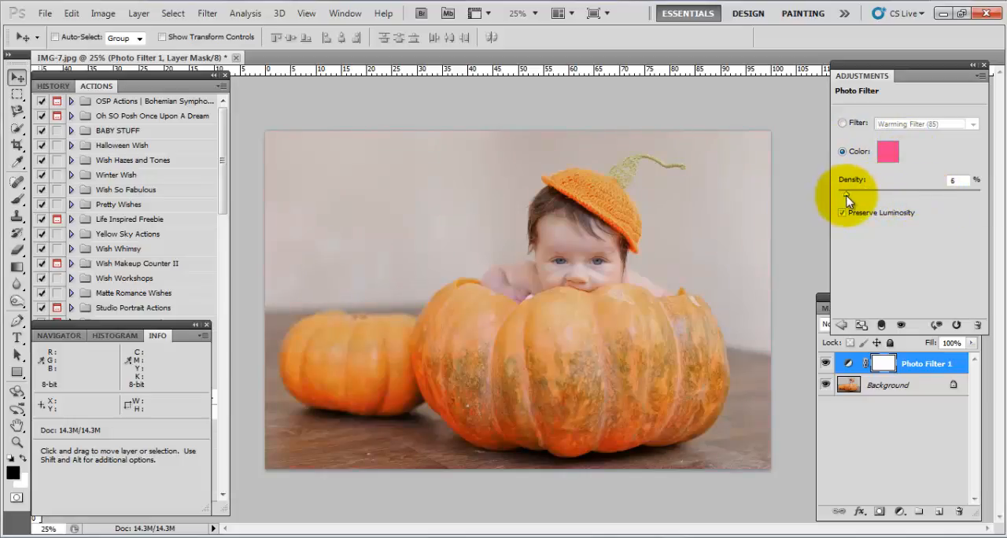
pyautogui.moveTo(927, 363); pyautogui.dragTo(959, 511)
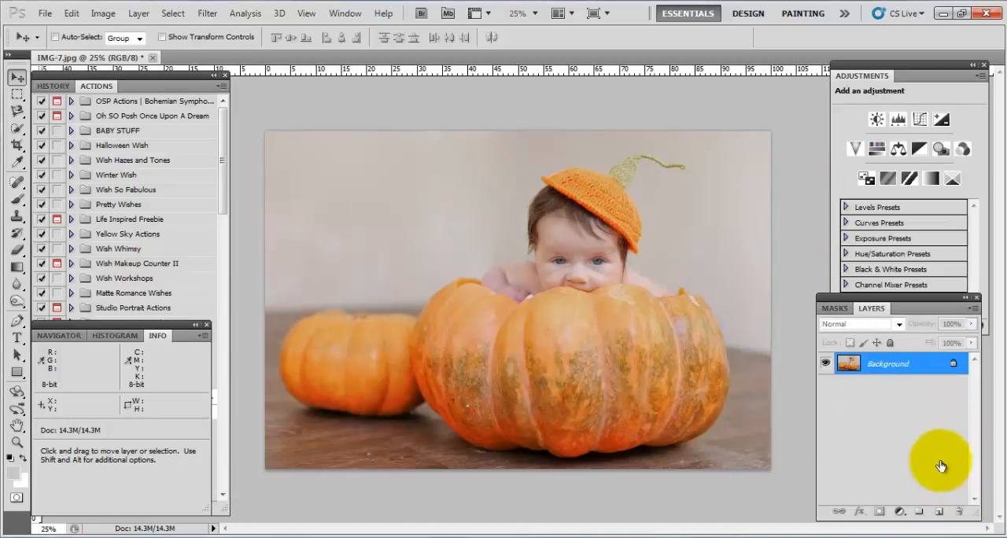
# Add a Channel Mixer adjustment layer with Red at +108% and Green at -1% for the Red output channel.
pyautogui.click(961, 151)
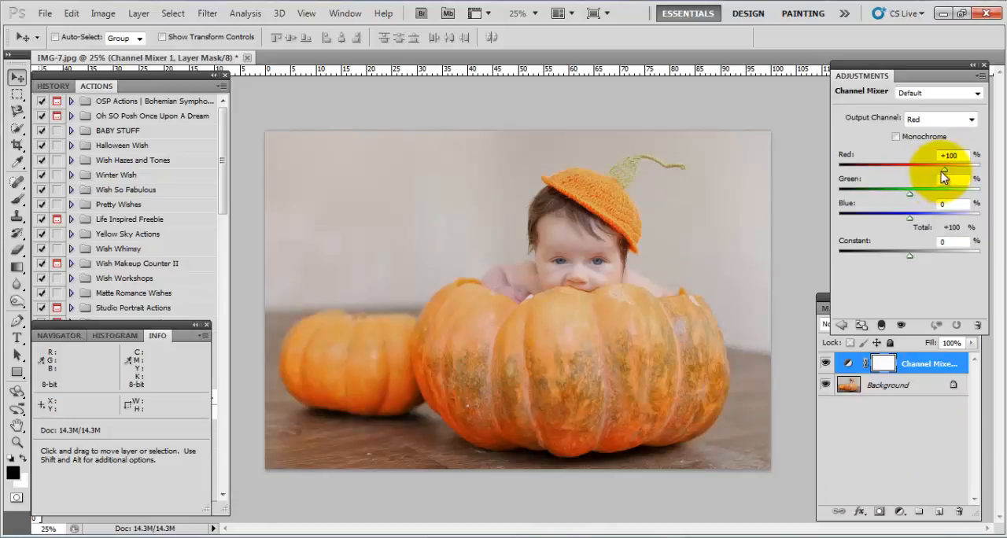
pyautogui.moveTo(941, 171); pyautogui.dragTo(912, 194)
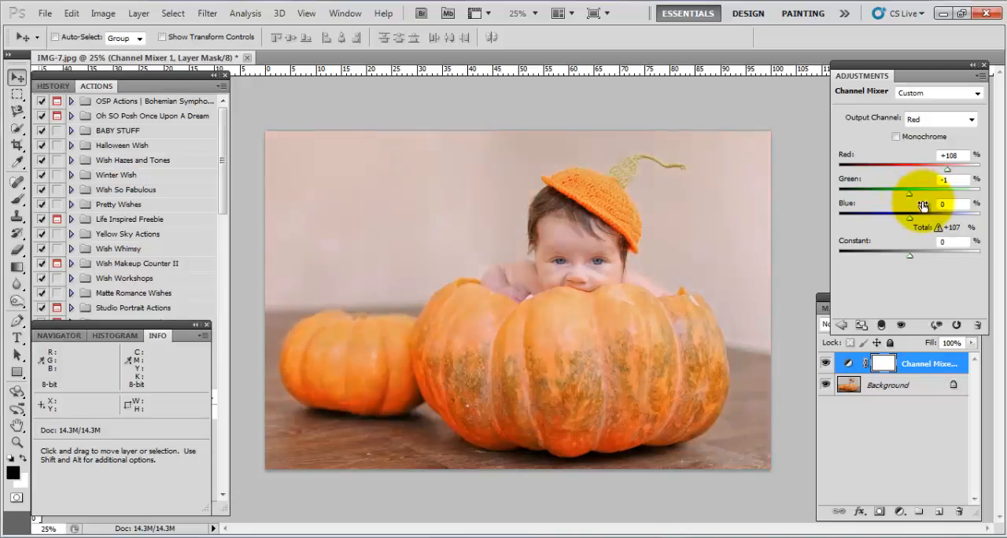
pyautogui.click(926, 122)
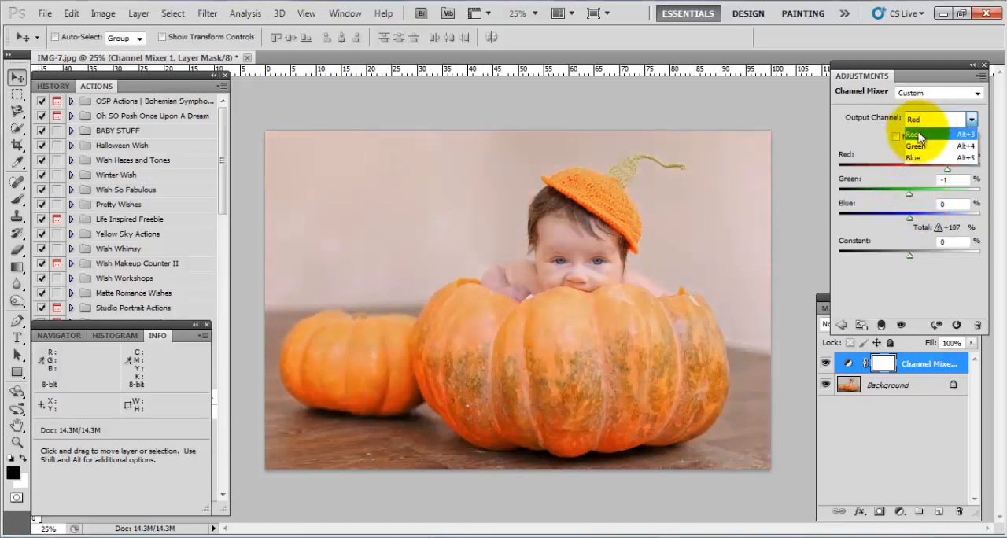
pyautogui.click(917, 132)
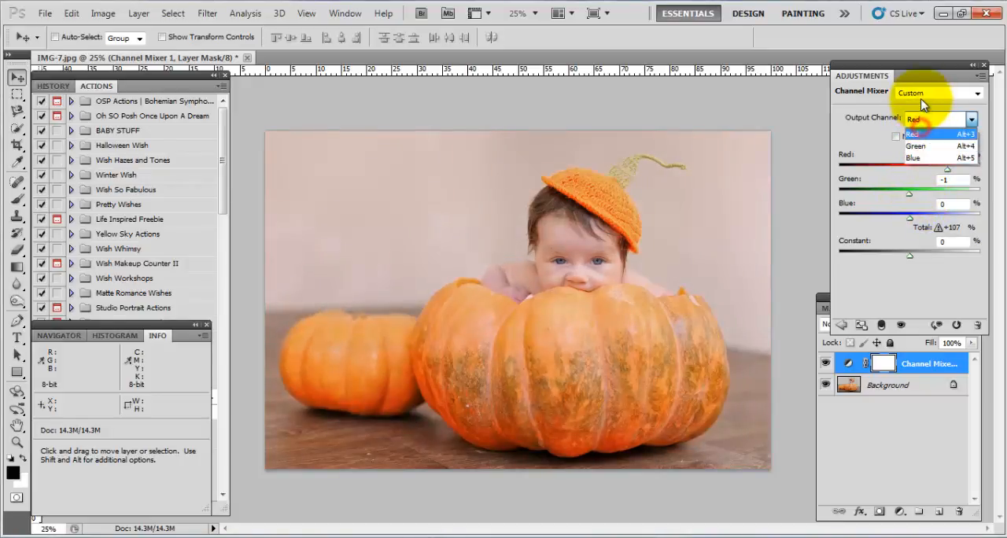
# View the Channel Mixer presets, turn on Monochrome instead, and delete the Channel Mixer layer.
pyautogui.click(920, 95)
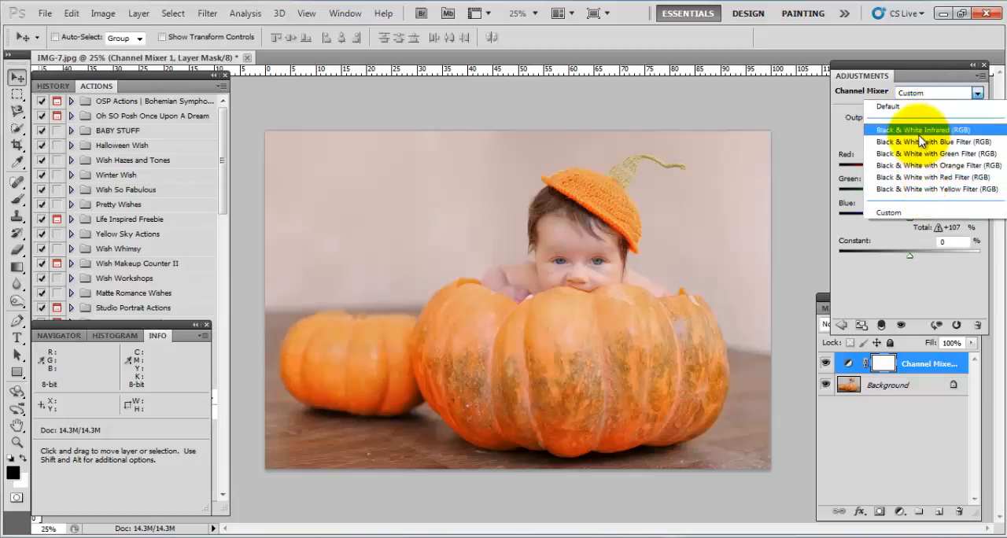
pyautogui.click(918, 95)
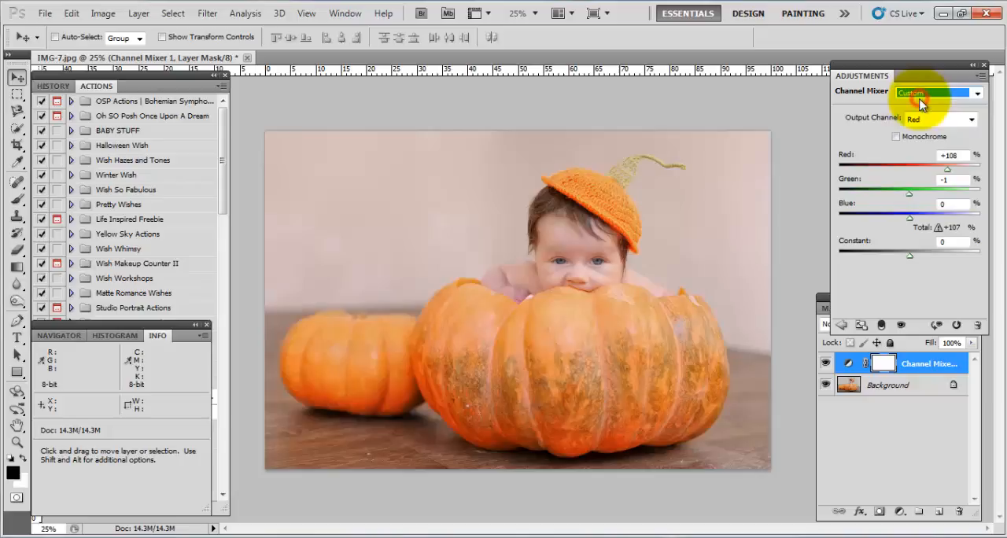
pyautogui.click(896, 138)
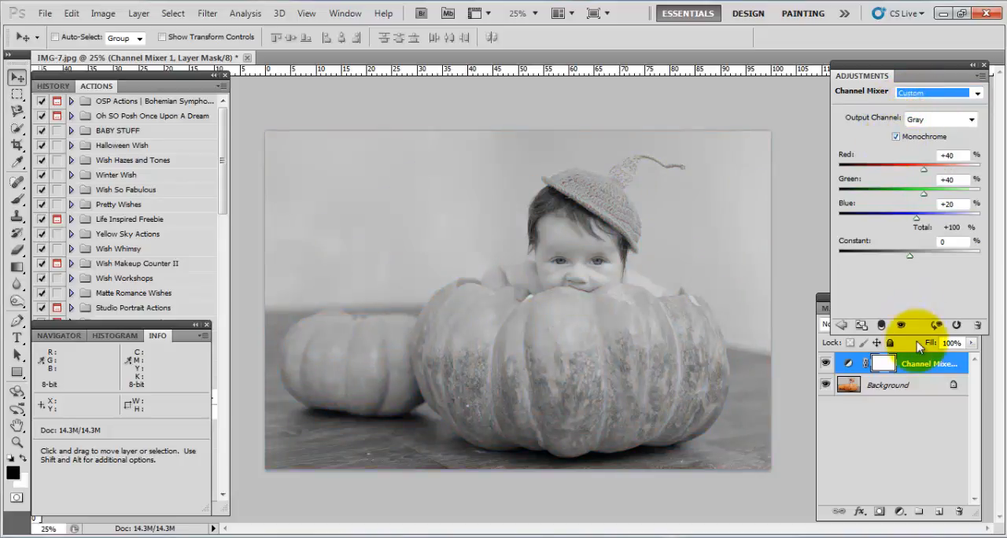
pyautogui.moveTo(917, 363); pyautogui.dragTo(959, 510)
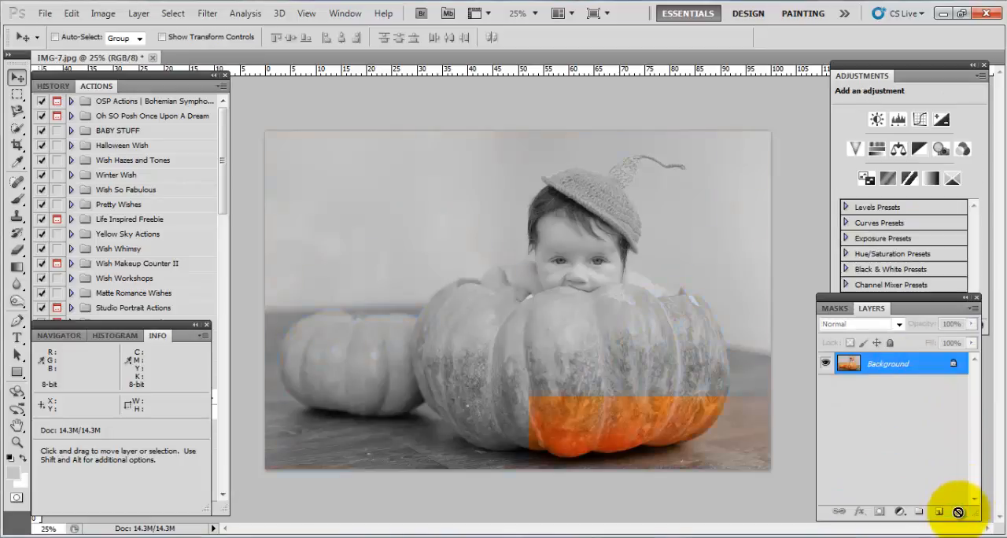